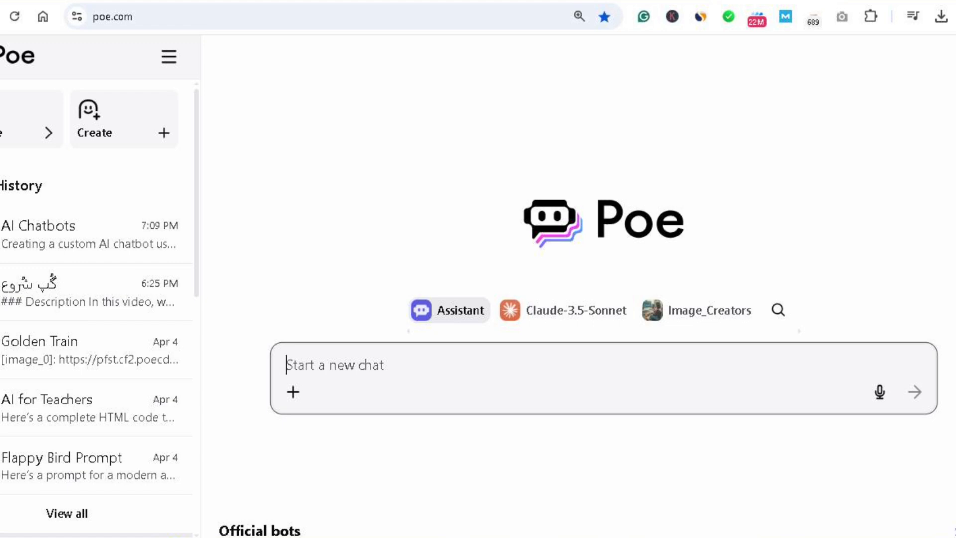
Collapse Poe's chat history sidebar and open the Poe website from the Google results for "poe".
left_click(167, 60)
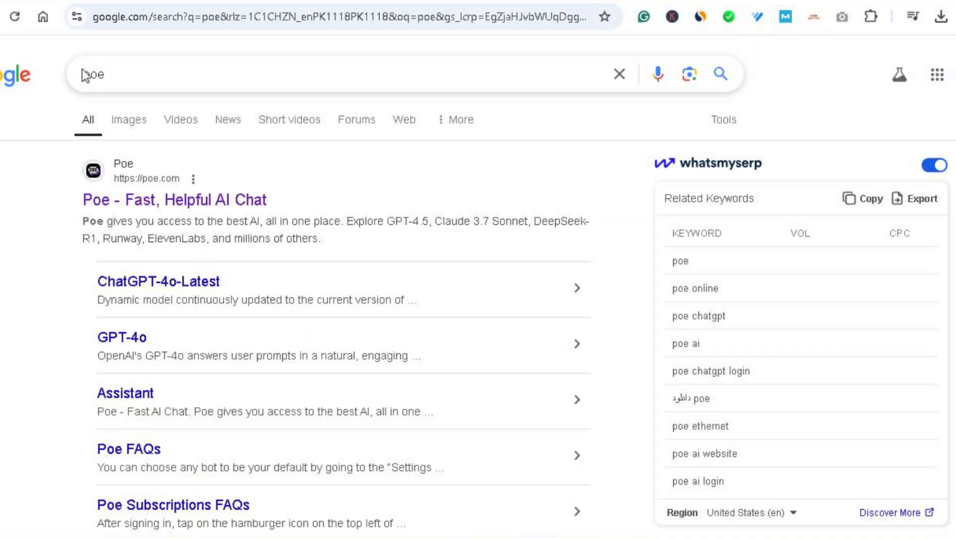
left_click(136, 205)
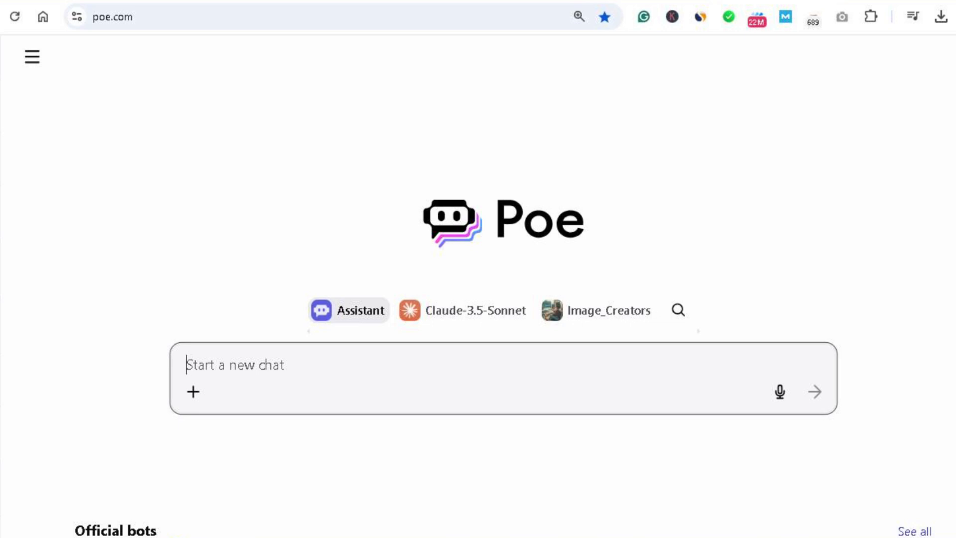
Browse the home page's bot categories, from official and reasoning bots through apps and search bots to image generation bots.
scroll(503, 298, "down", 5)
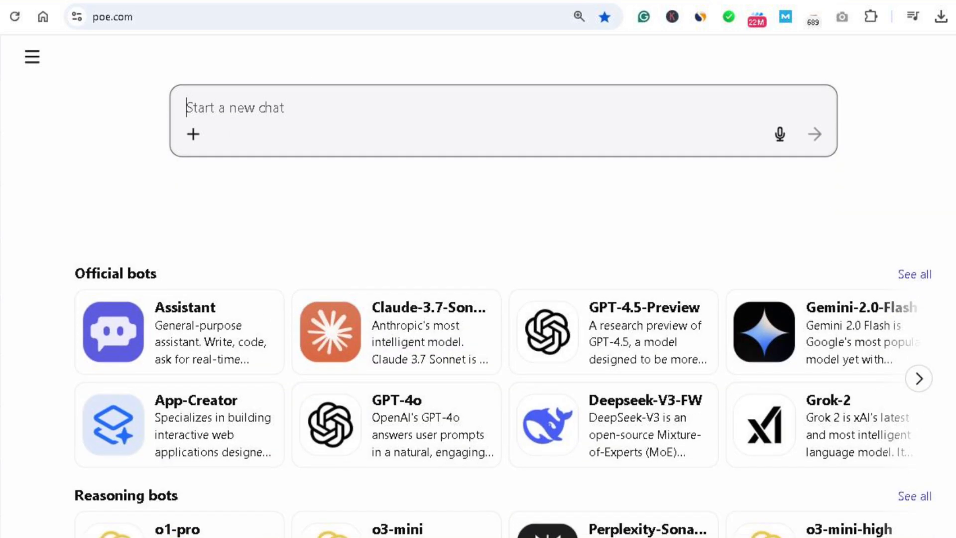
scroll(504, 307, "down", 3)
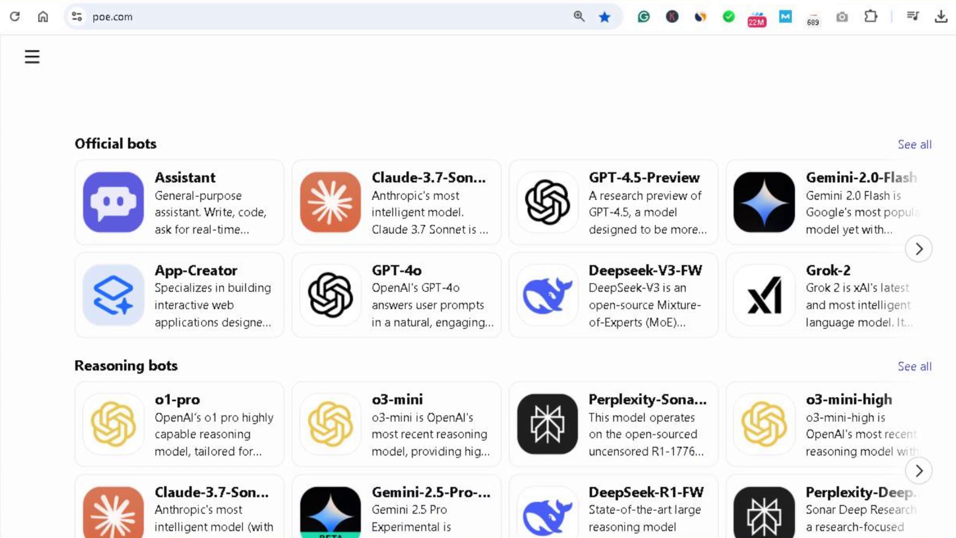
scroll(503, 308, "down", 5)
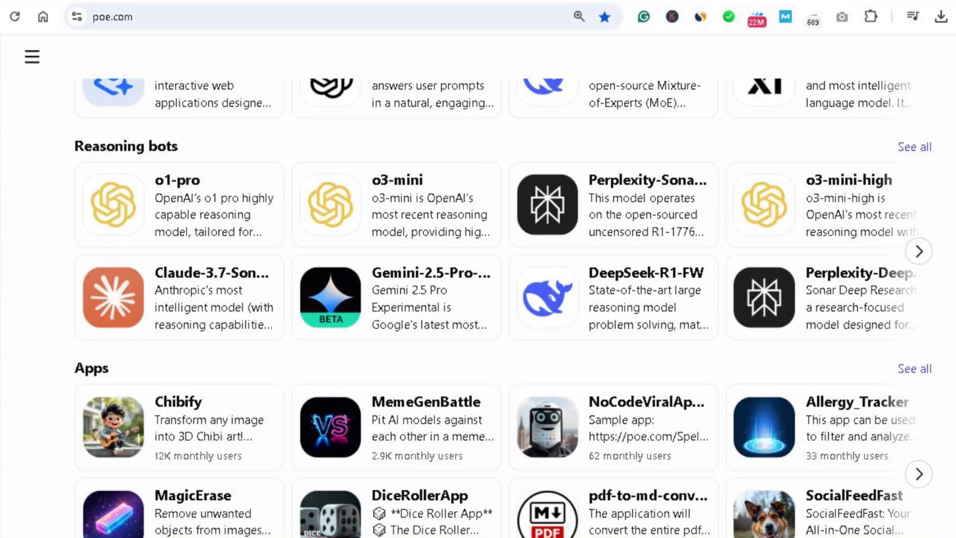
scroll(503, 308, "down", 3)
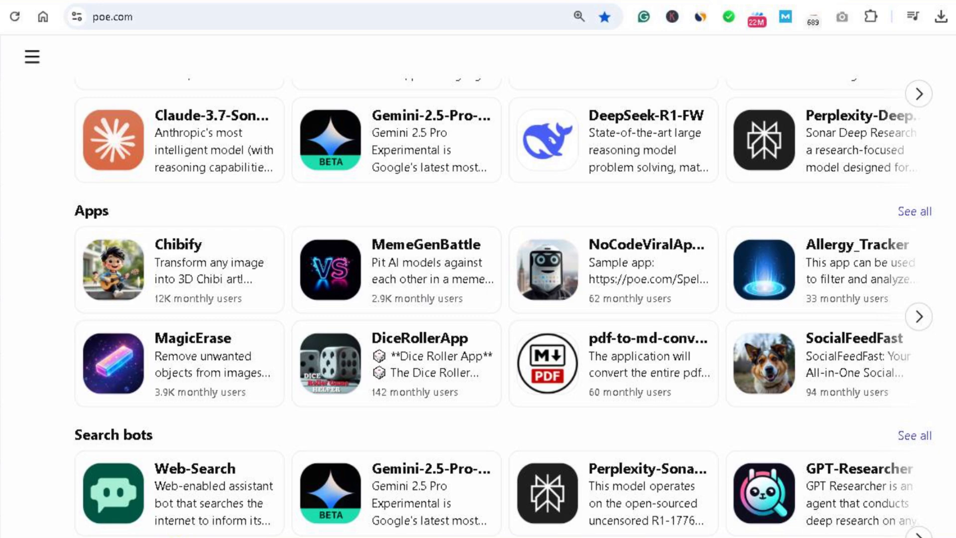
scroll(503, 307, "down", 2)
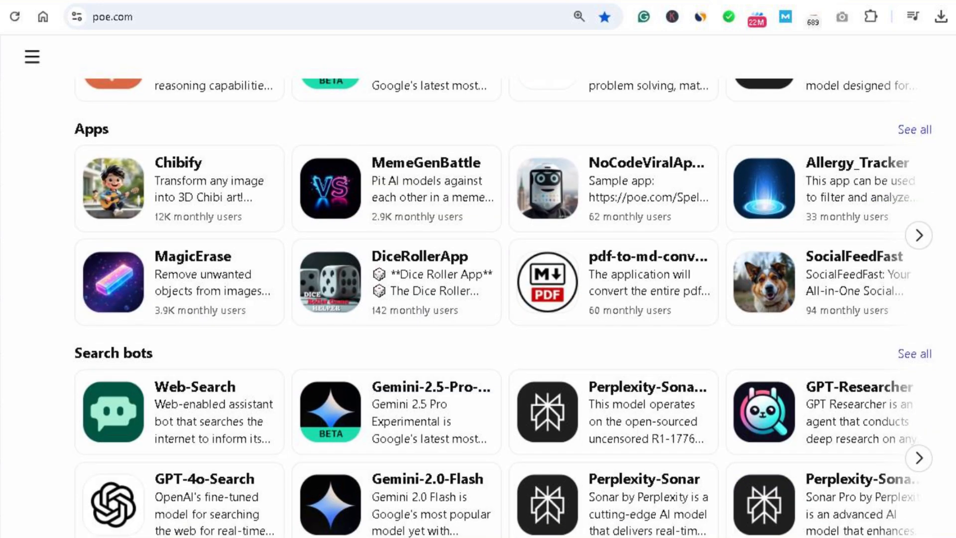
scroll(504, 308, "down", 2)
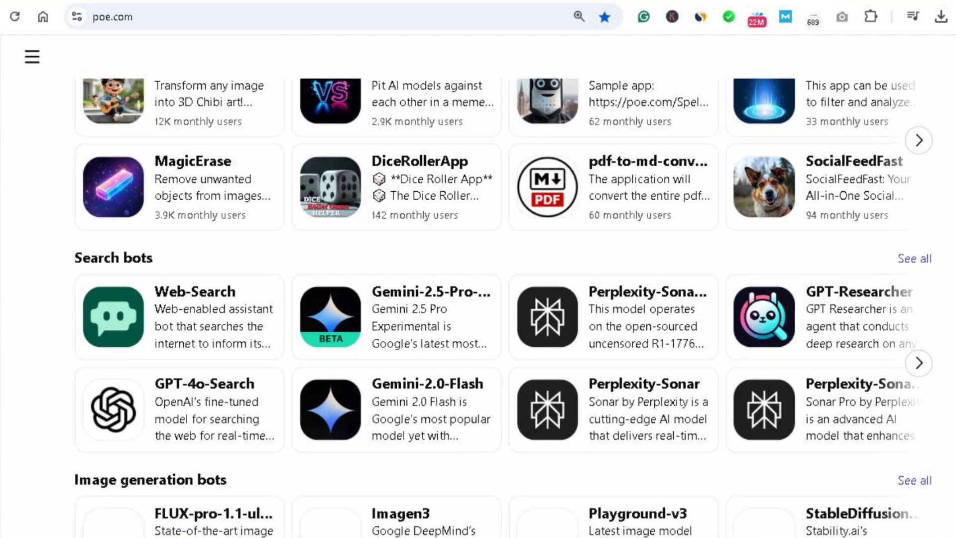
scroll(503, 308, "down", 2)
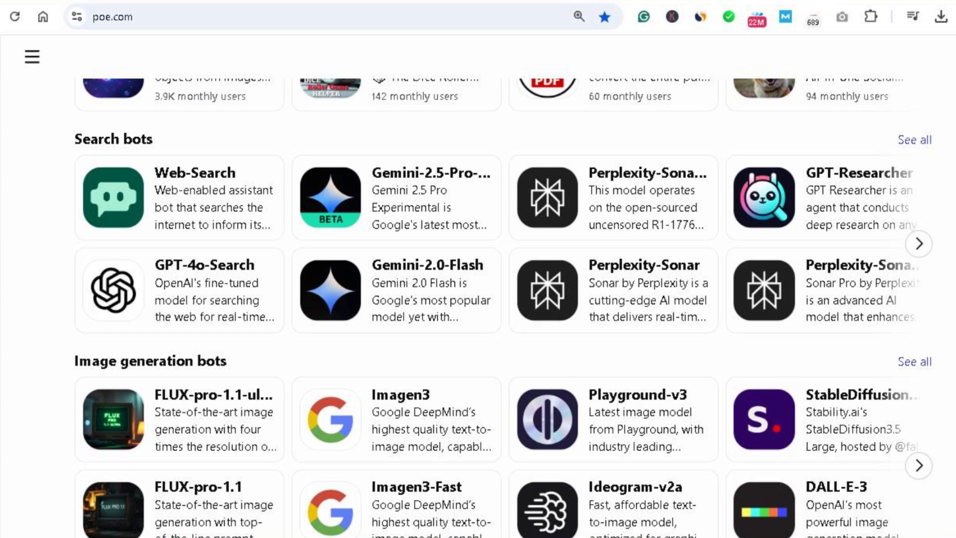
scroll(504, 308, "up", 3)
scroll(503, 308, "up", 20)
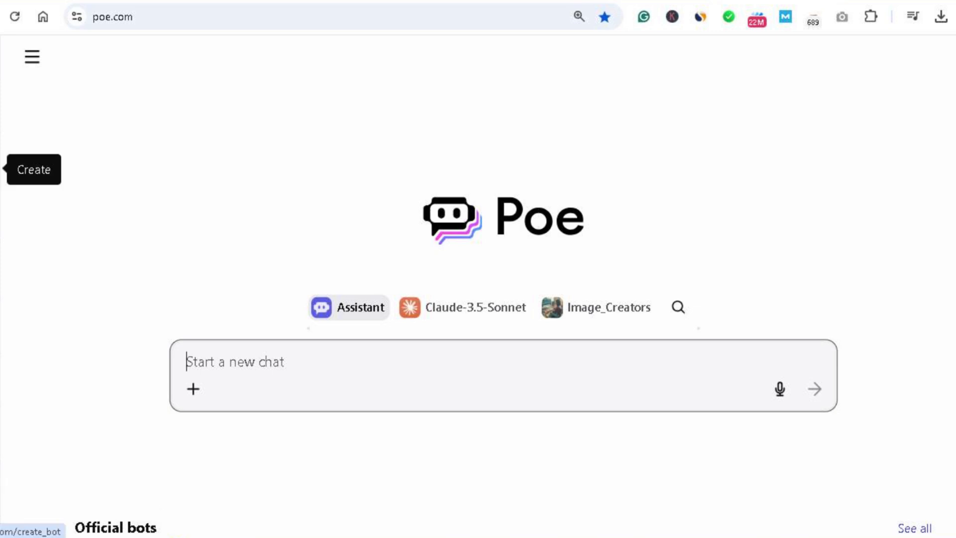
Start creating a new bot of type Prompt bot and name it personalbotai.
left_click(2, 169)
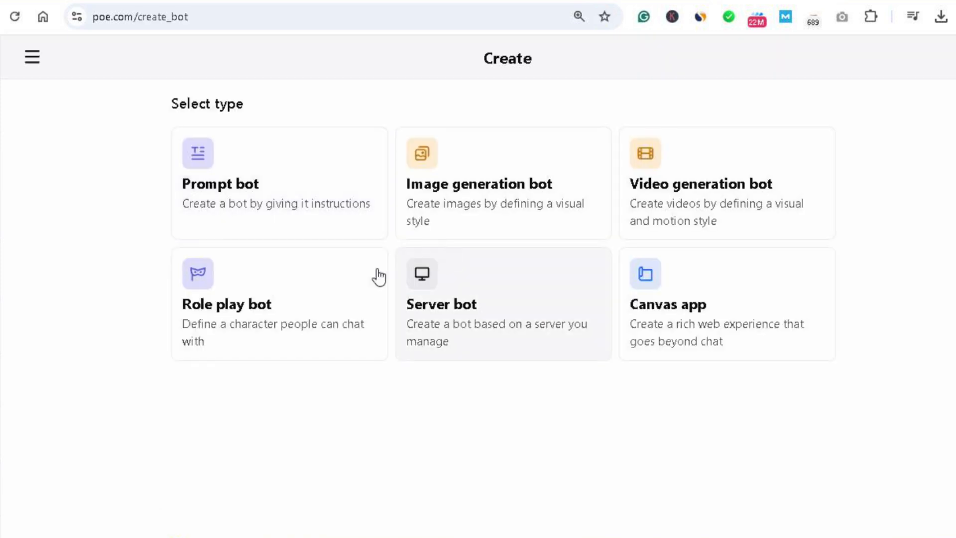
left_click(216, 191)
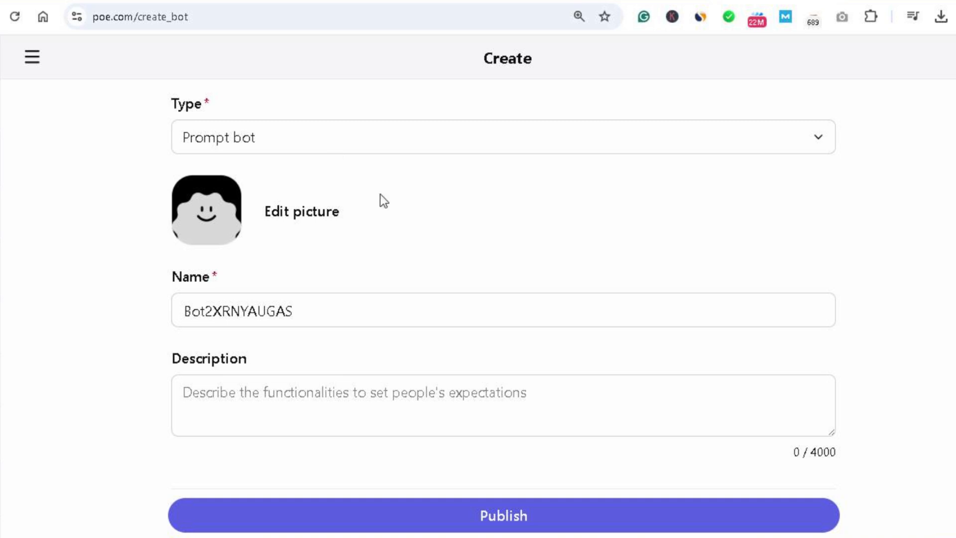
left_click(342, 314)
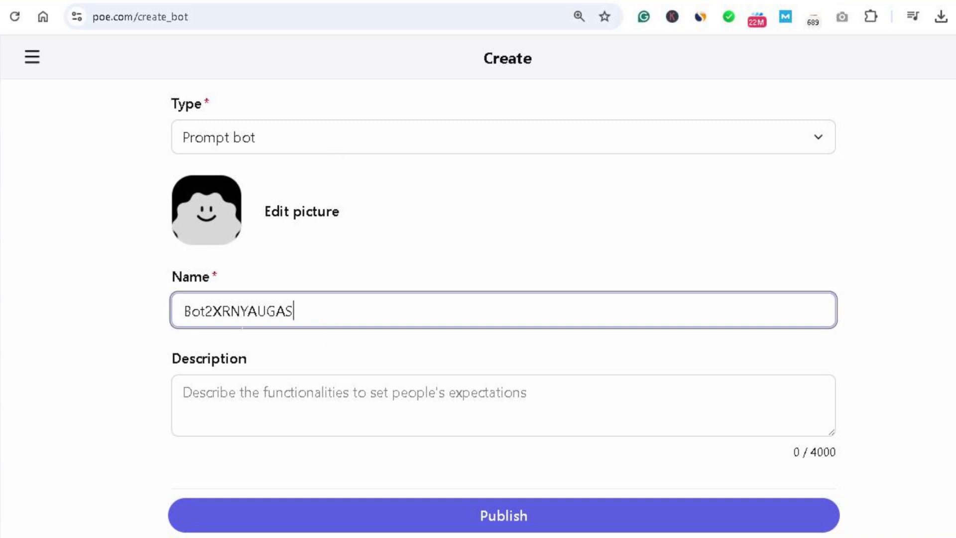
left_click_drag(342, 314, 84, 328)
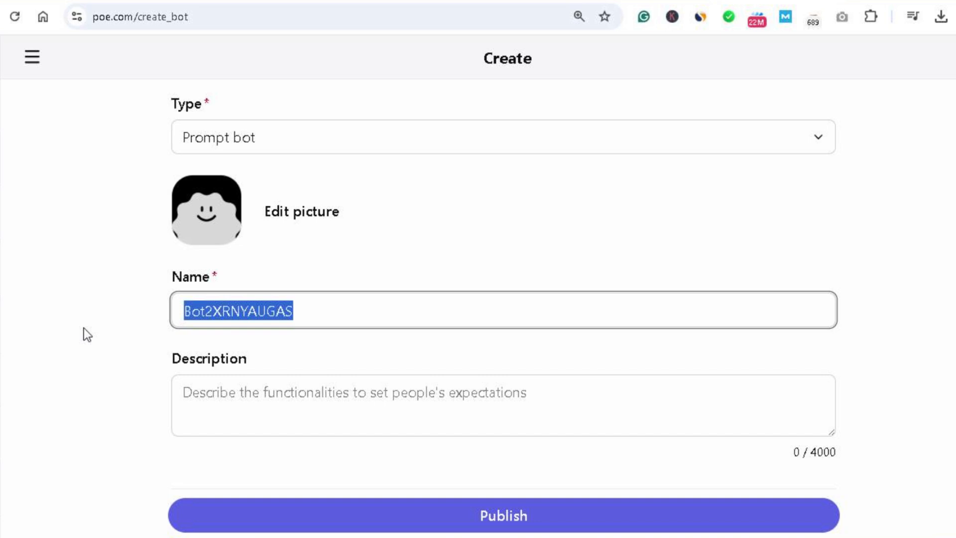
type("personal bot")
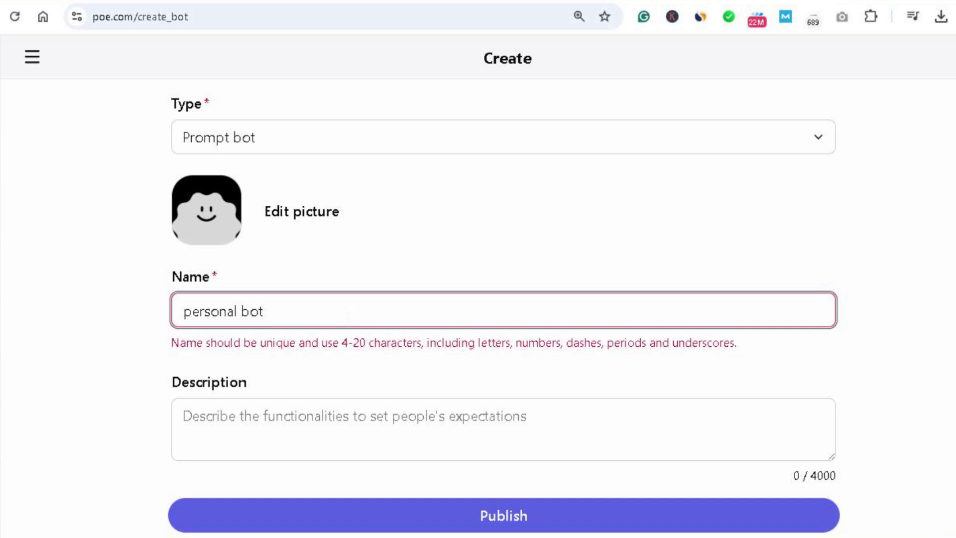
key("BackSpace")
key("BackSpace")
key("BackSpace")
key("BackSpace")
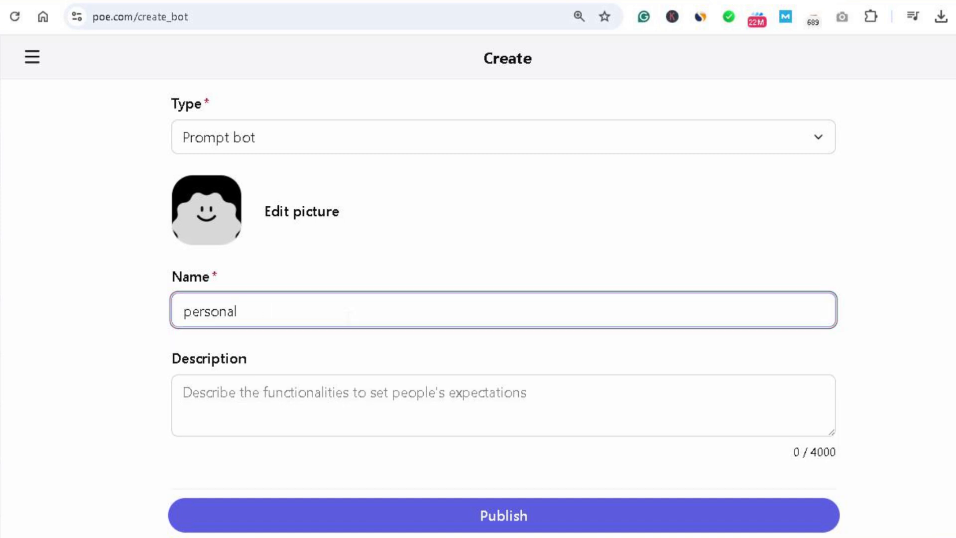
type("botai")
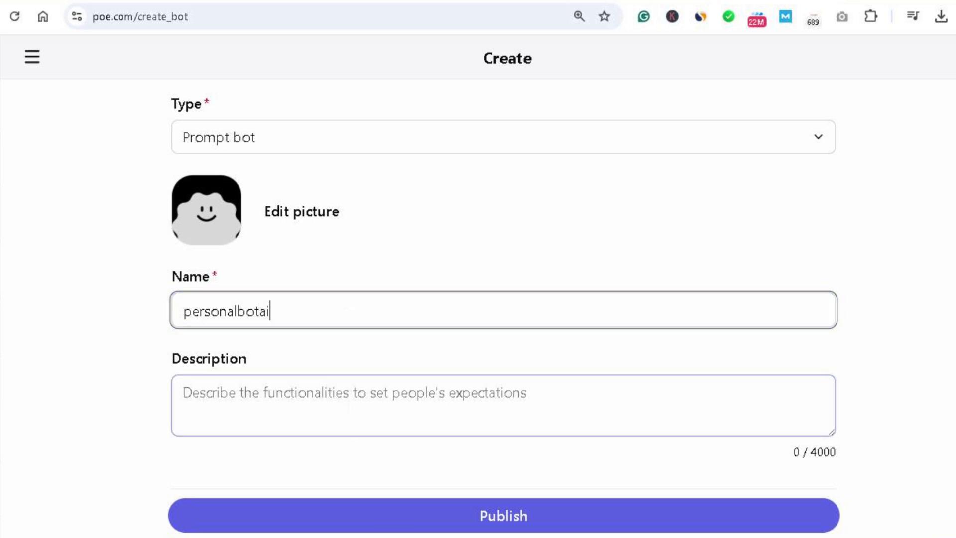
Enter the bot description "this bot will respond on general questions based on a document".
left_click(348, 413)
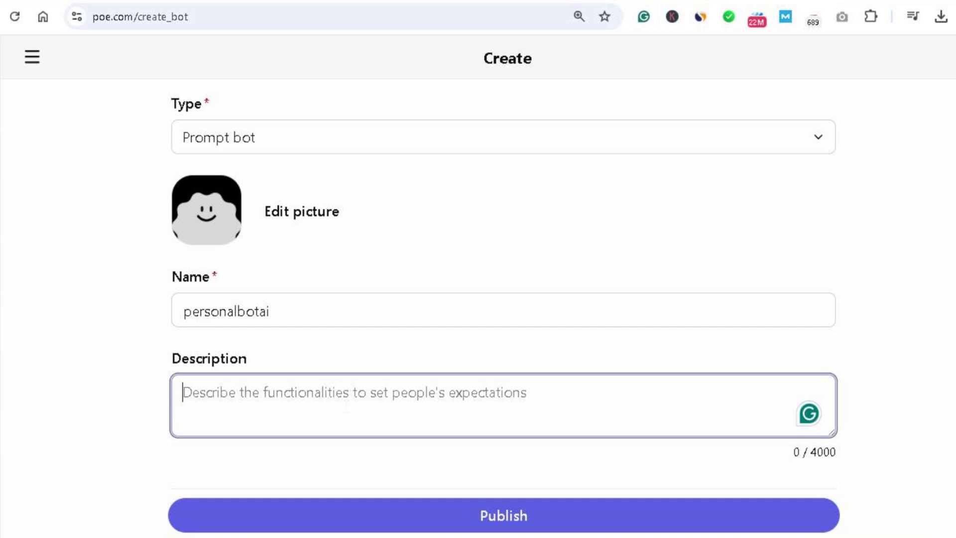
type("this bot")
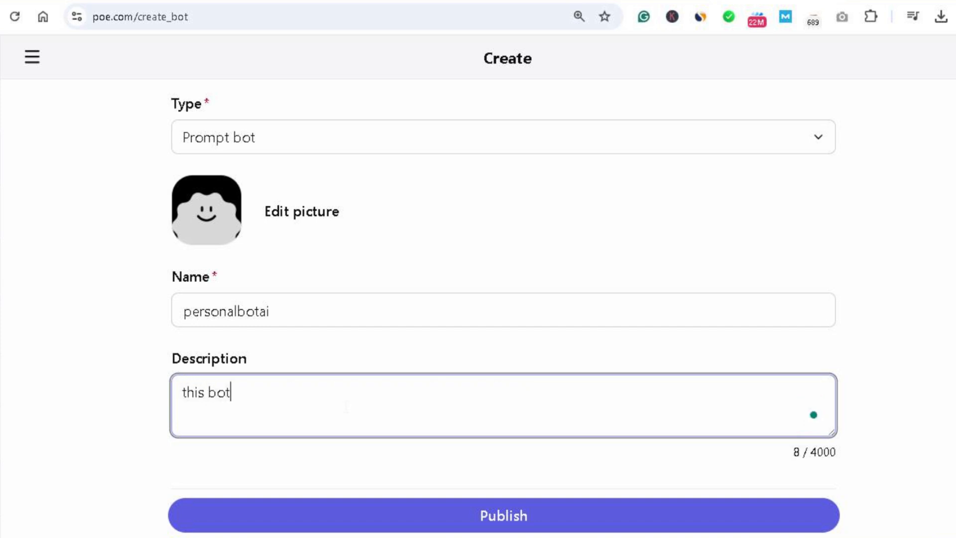
type(" will respond ")
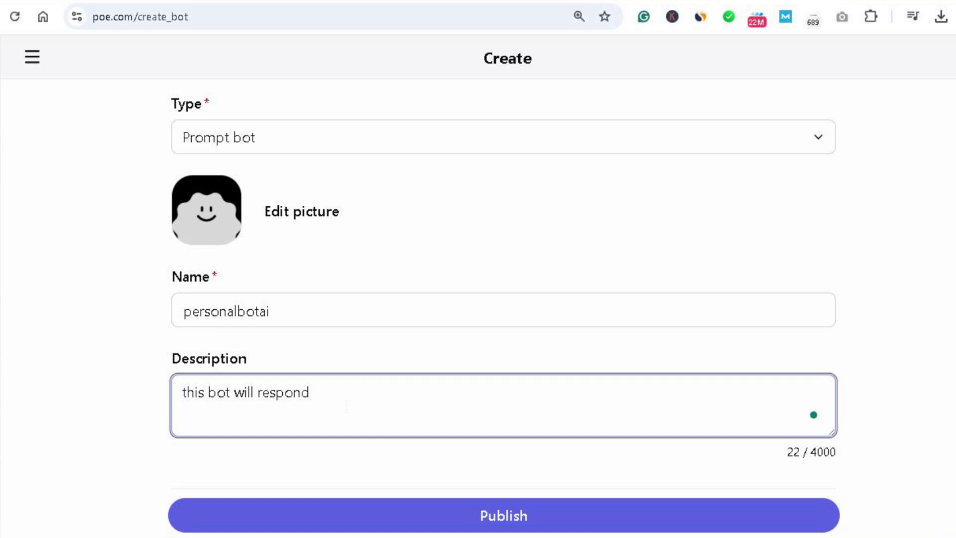
type("on ")
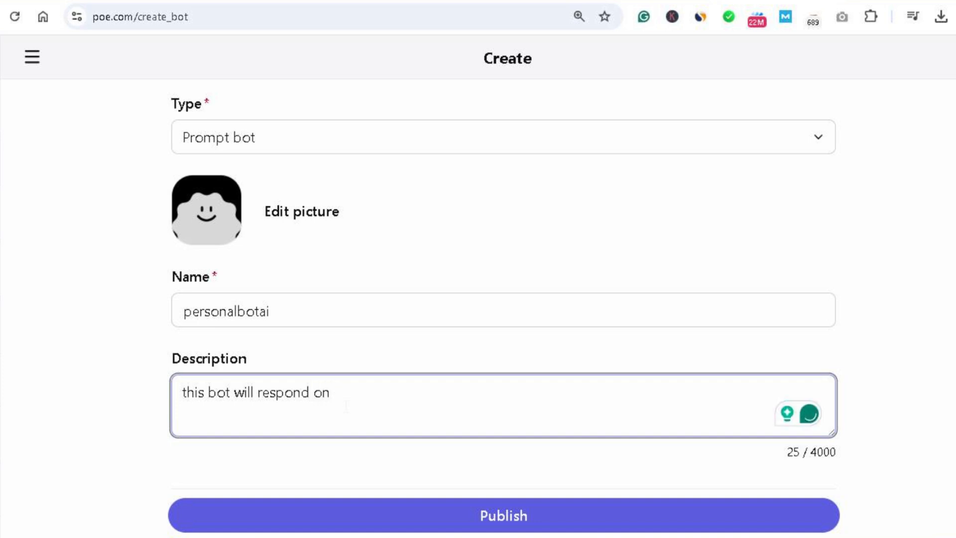
type("general")
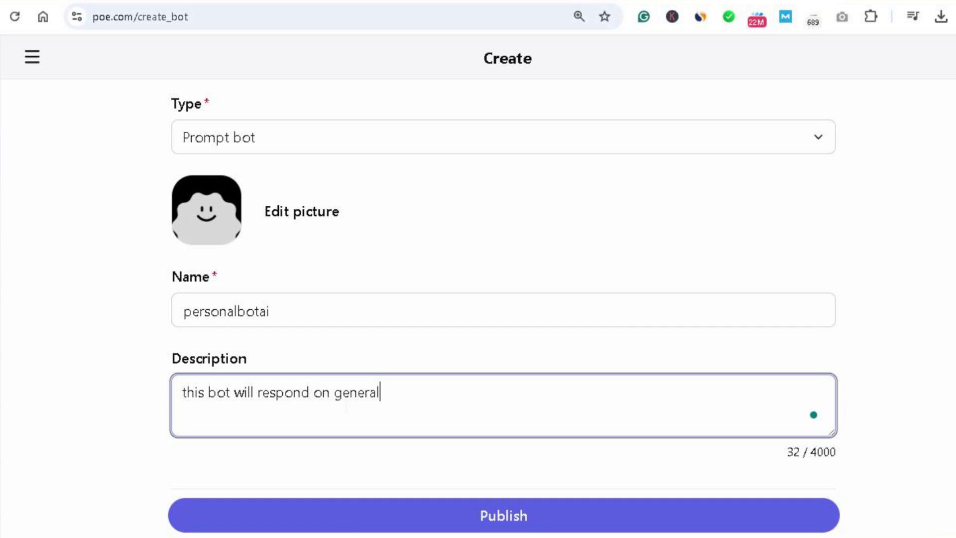
type(" questions based")
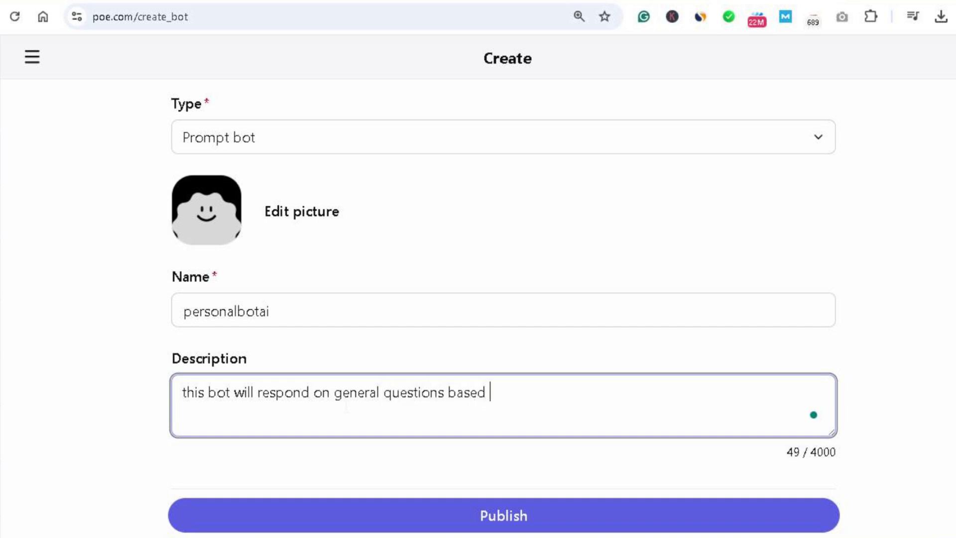
type(" on a document")
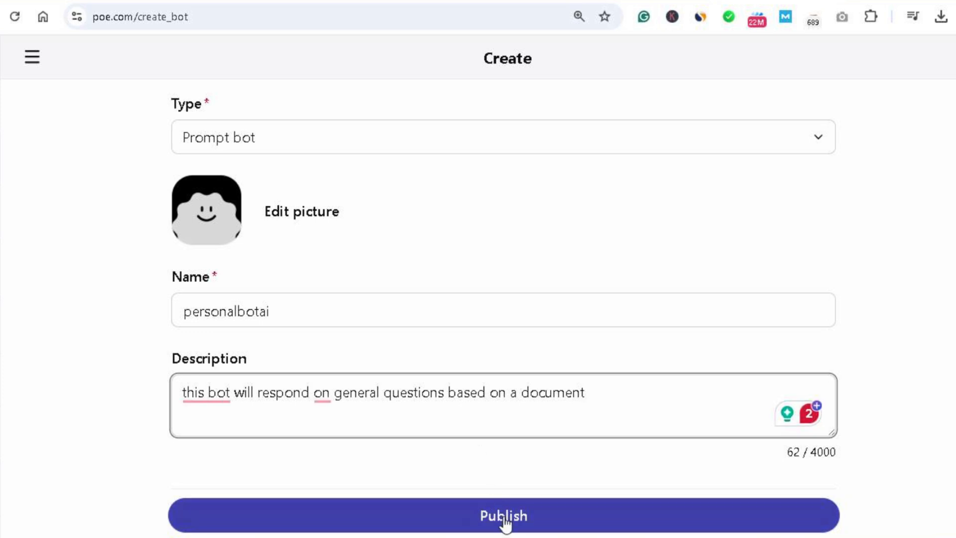
Review the bot form's remaining options: base bot, prompt, knowledge base, greeting message, access settings and monetization.
scroll(504, 284, "down", 5)
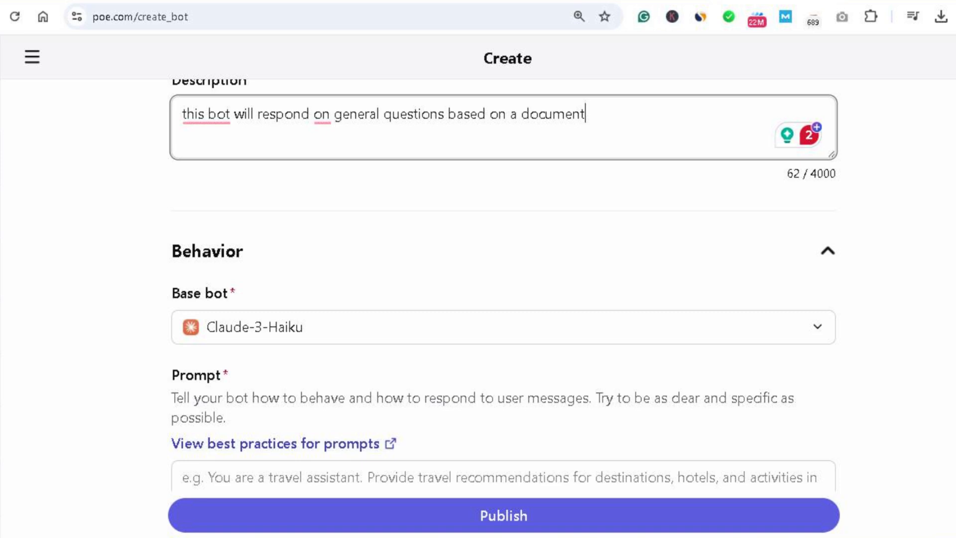
scroll(504, 285, "down", 2)
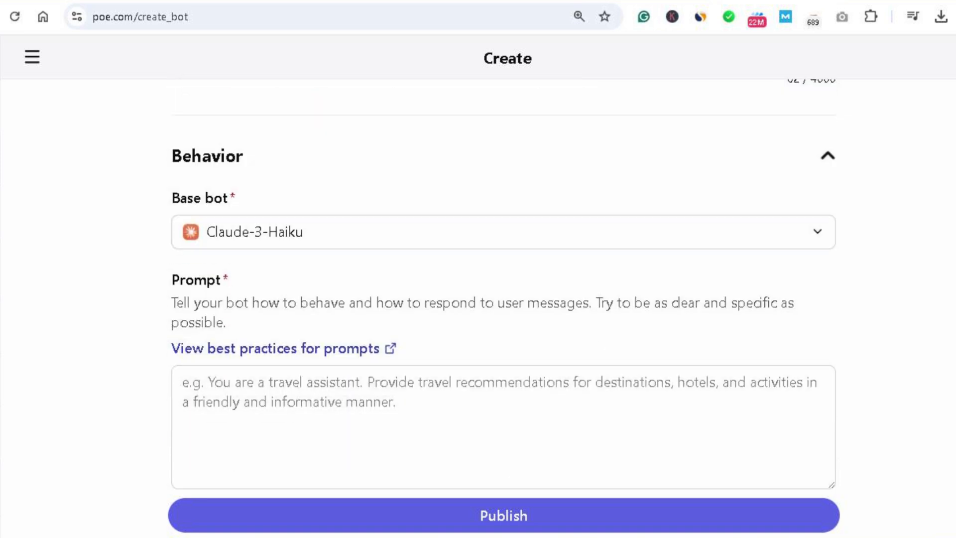
scroll(503, 286, "down", 2)
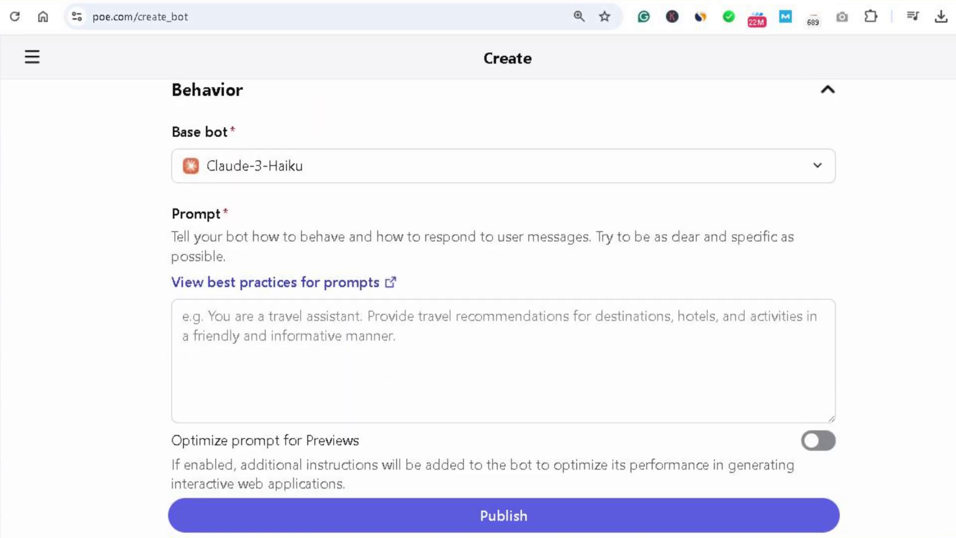
scroll(503, 285, "down", 3)
scroll(504, 285, "down", 2)
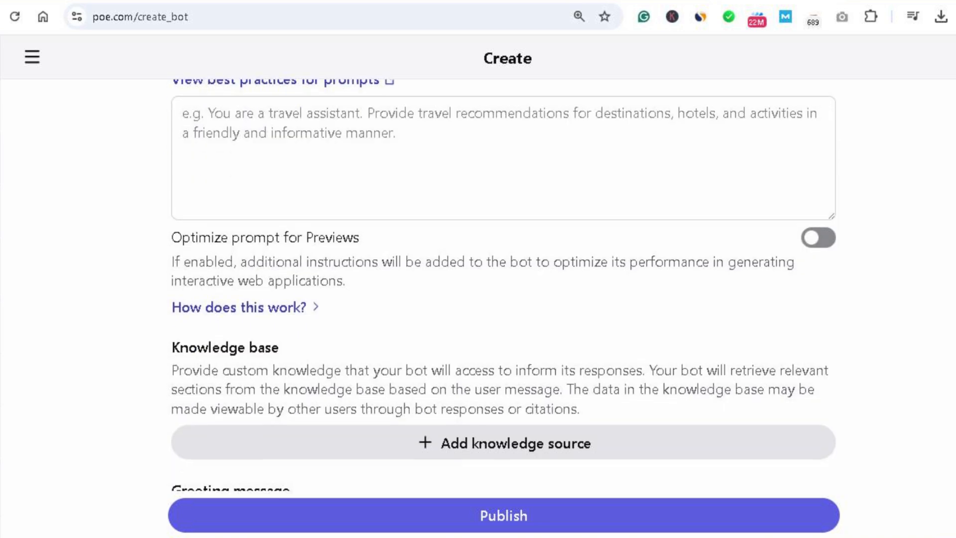
scroll(504, 285, "down", 2)
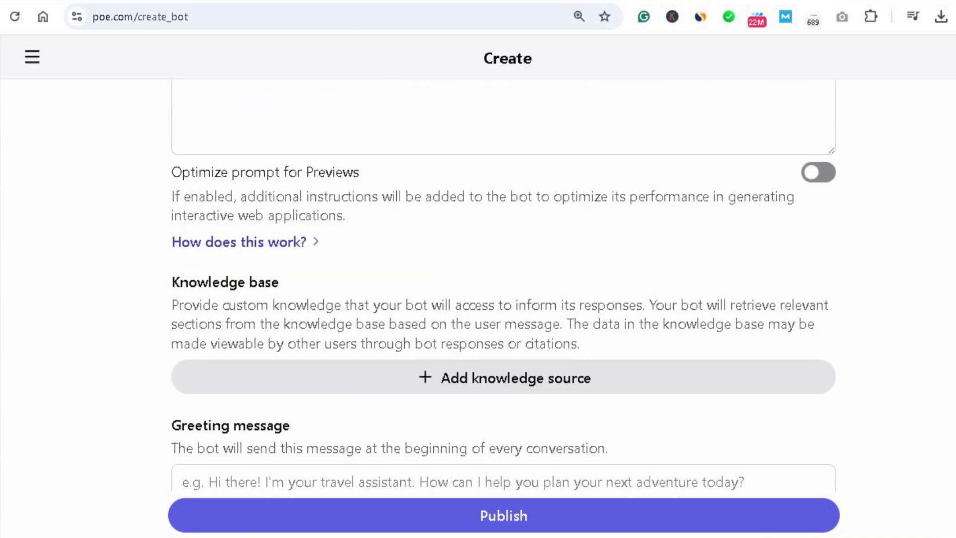
scroll(504, 285, "down", 3)
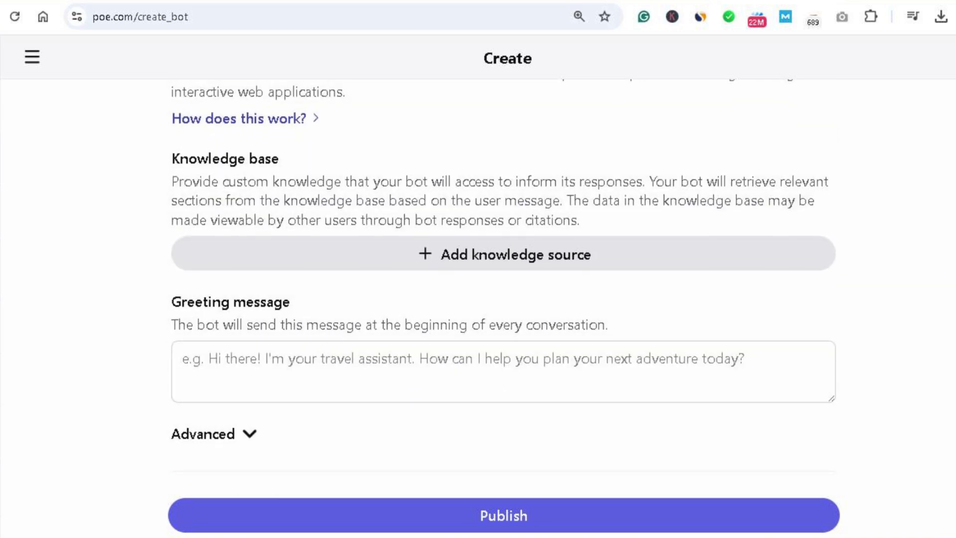
scroll(503, 285, "down", 3)
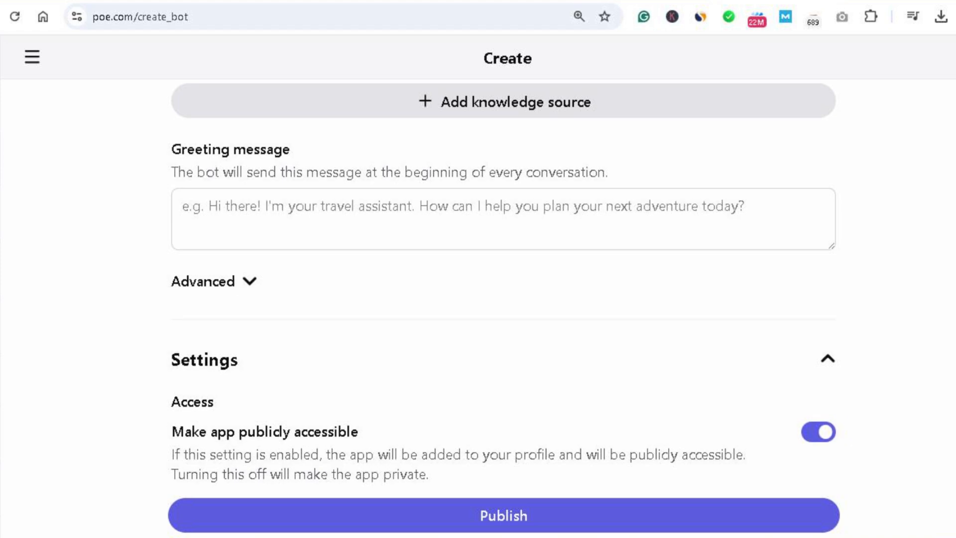
scroll(504, 285, "down", 4)
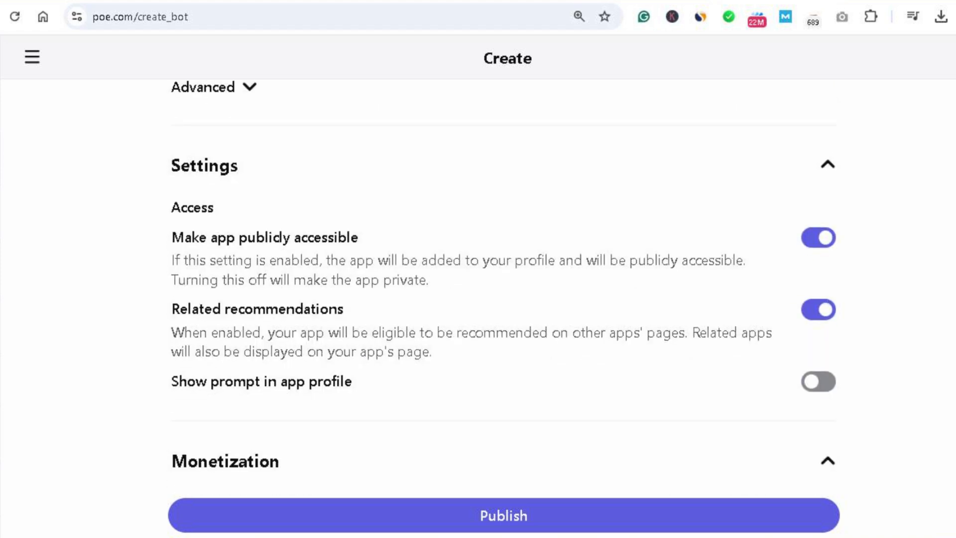
scroll(504, 285, "up", 1)
scroll(503, 285, "down", 2)
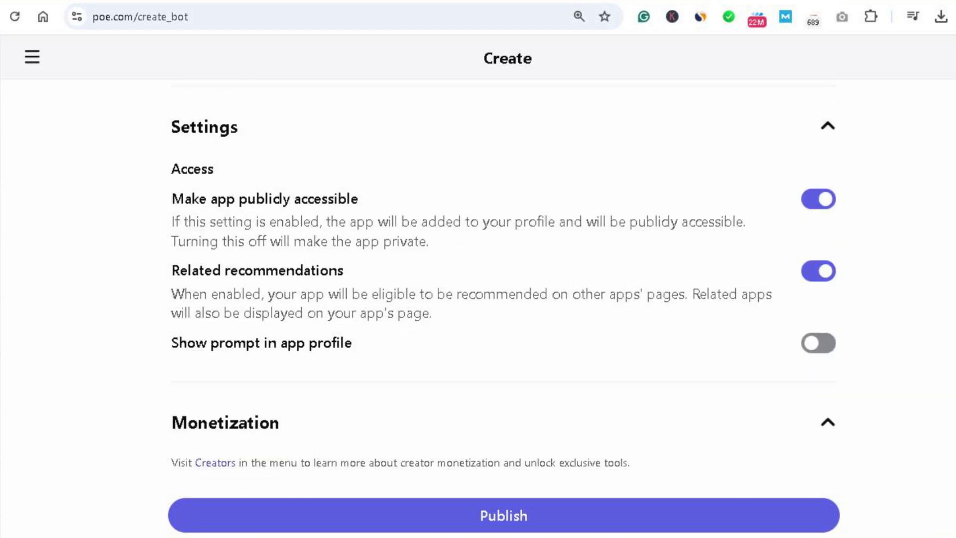
Enter the bot's prompt "hi, i am here to help you".
scroll(503, 286, "up", 13)
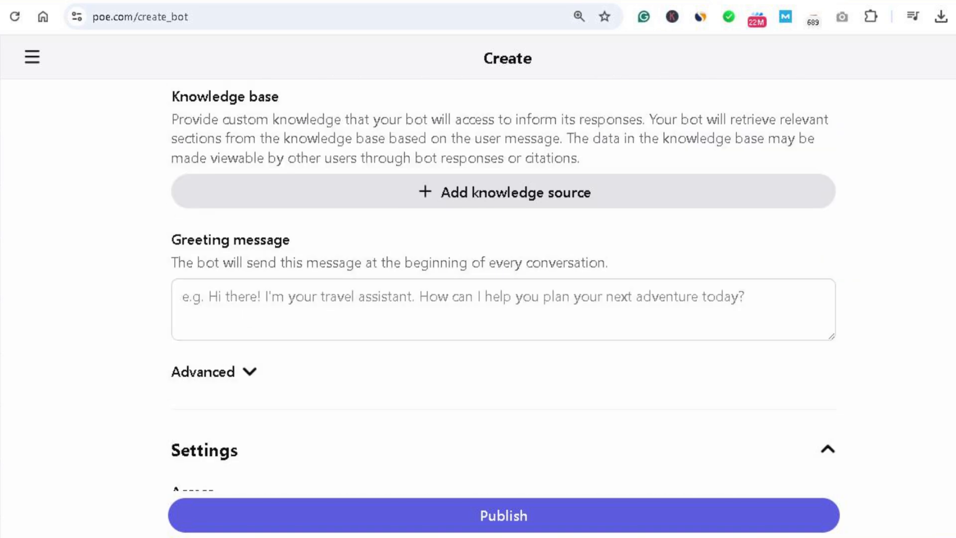
left_click(392, 271)
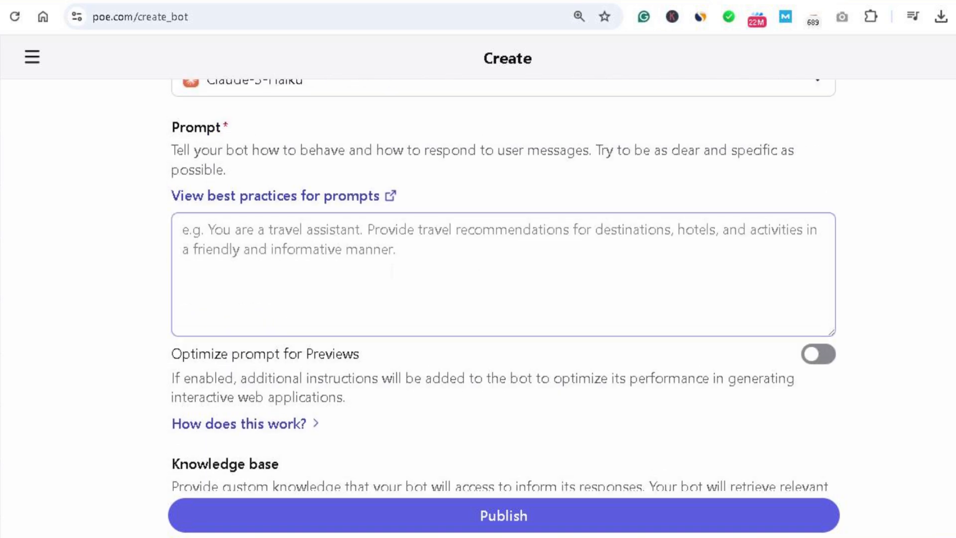
left_click(391, 271)
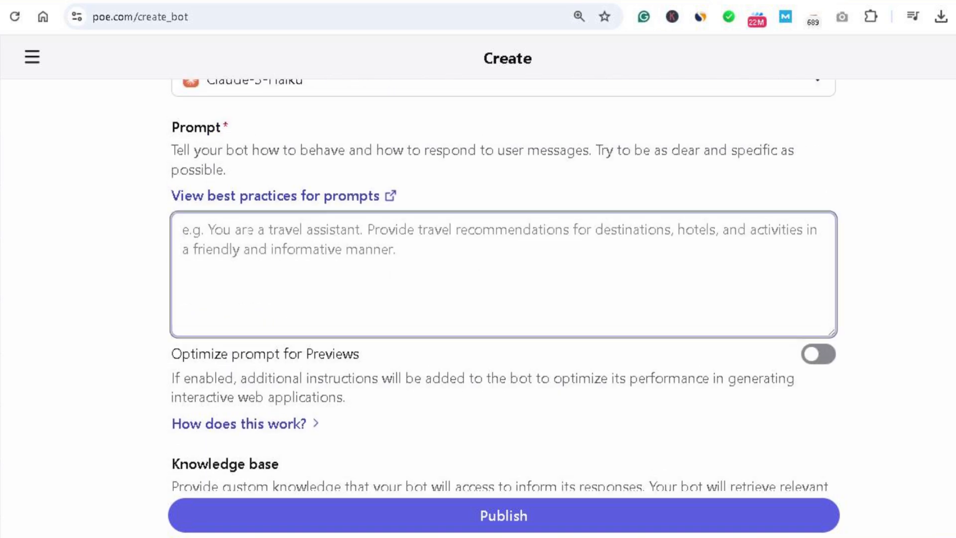
type("hi, i ")
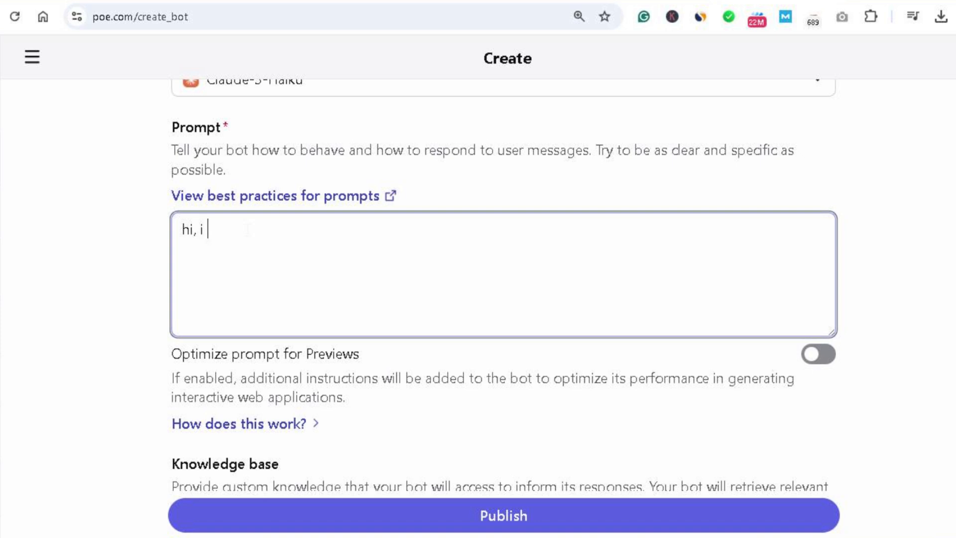
type("am here to help ")
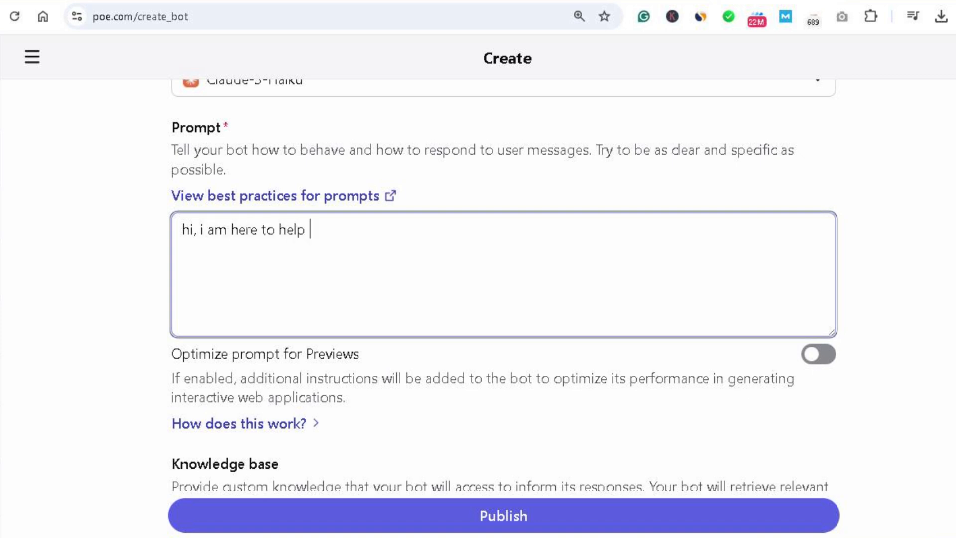
type("you")
left_click(831, 358)
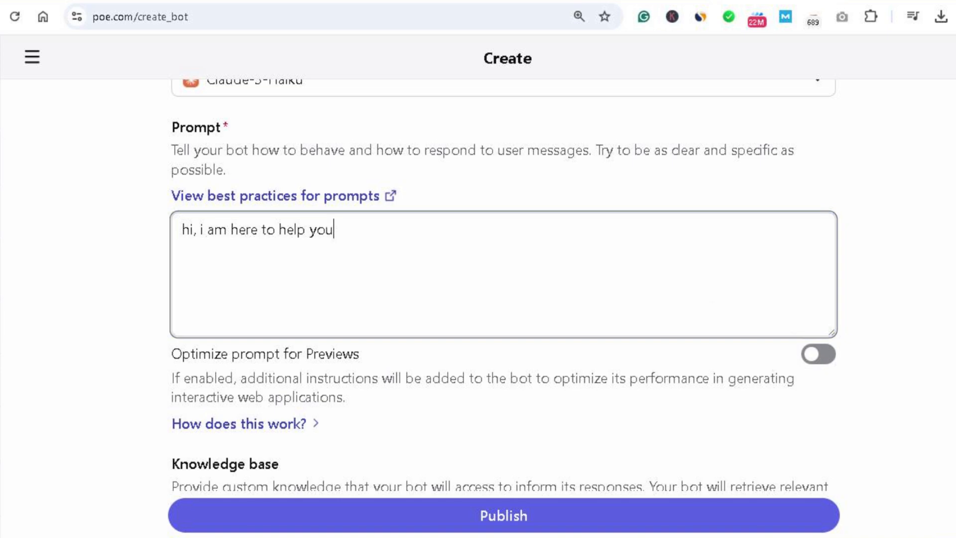
Open the documentation on optimizing prompts for Previews and examine its guidelines for generating React components.
scroll(503, 286, "down", 3)
scroll(503, 287, "down", 2)
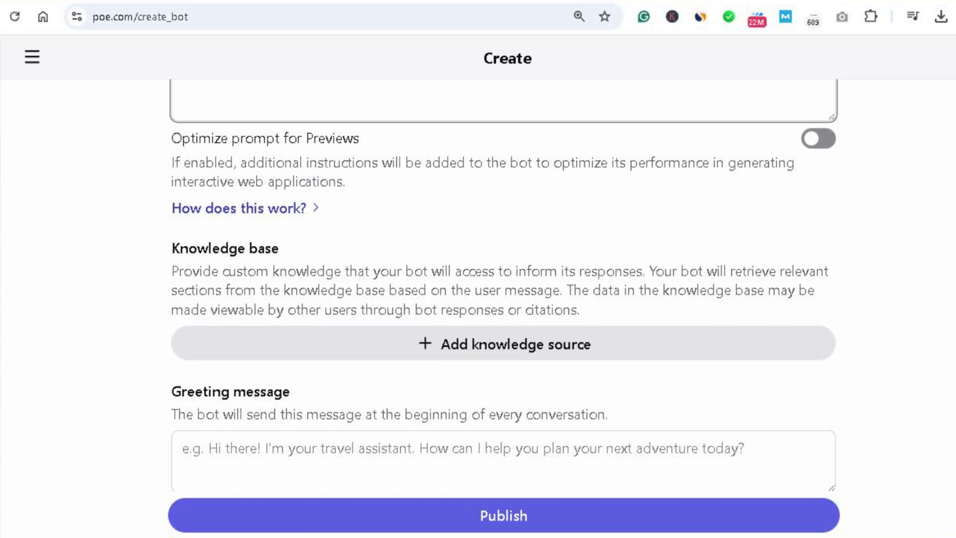
left_click(307, 208)
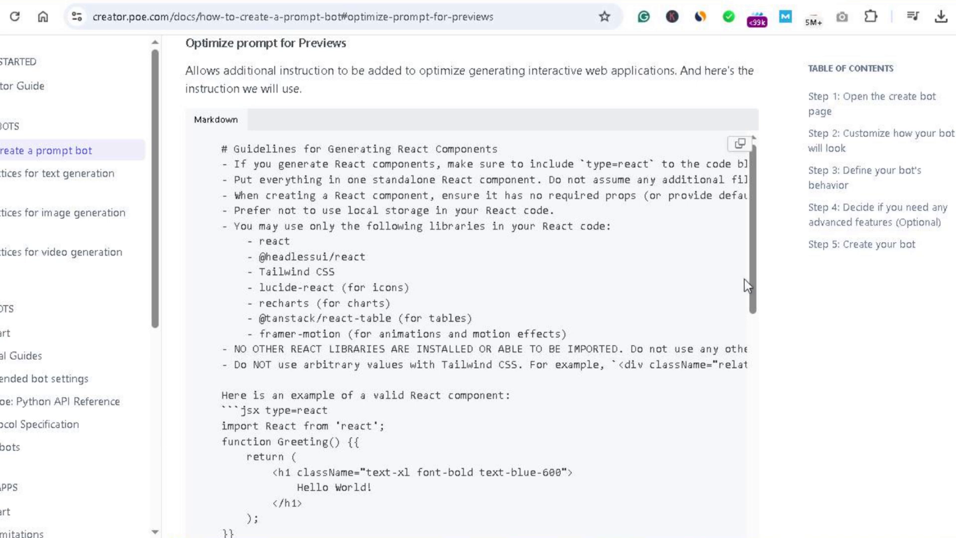
left_click_drag(755, 282, 738, 115)
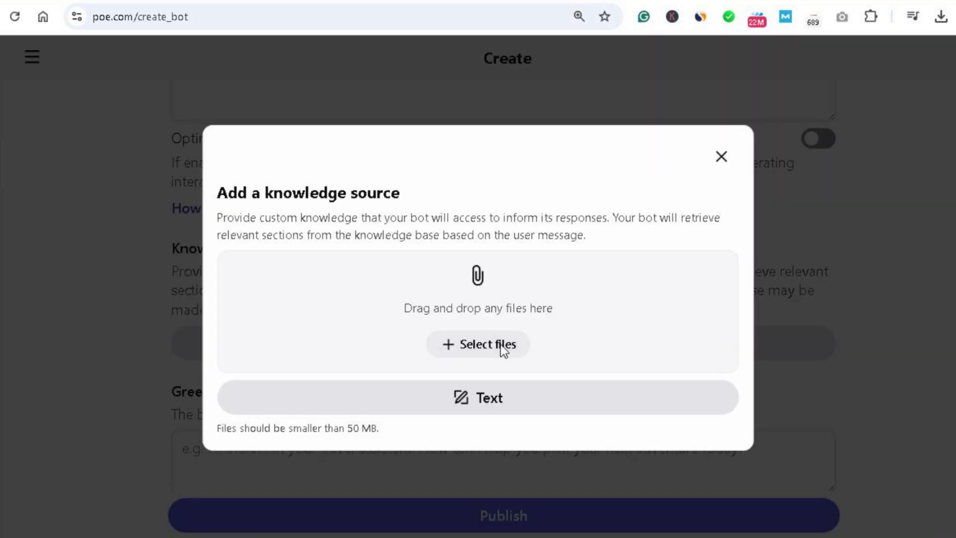
Add the Word document Okay_let_s from the Downloads folder as a knowledge source for the bot.
left_click(500, 344)
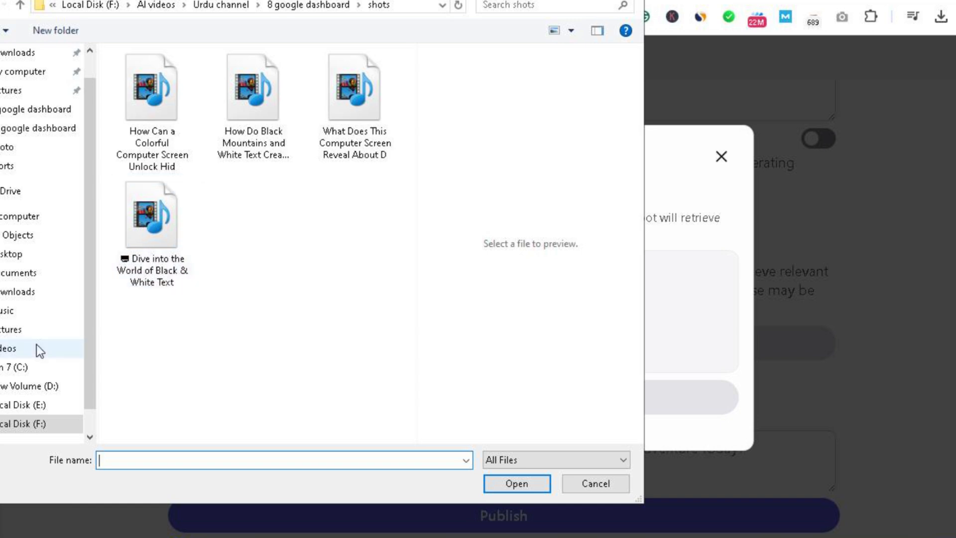
left_click(19, 295)
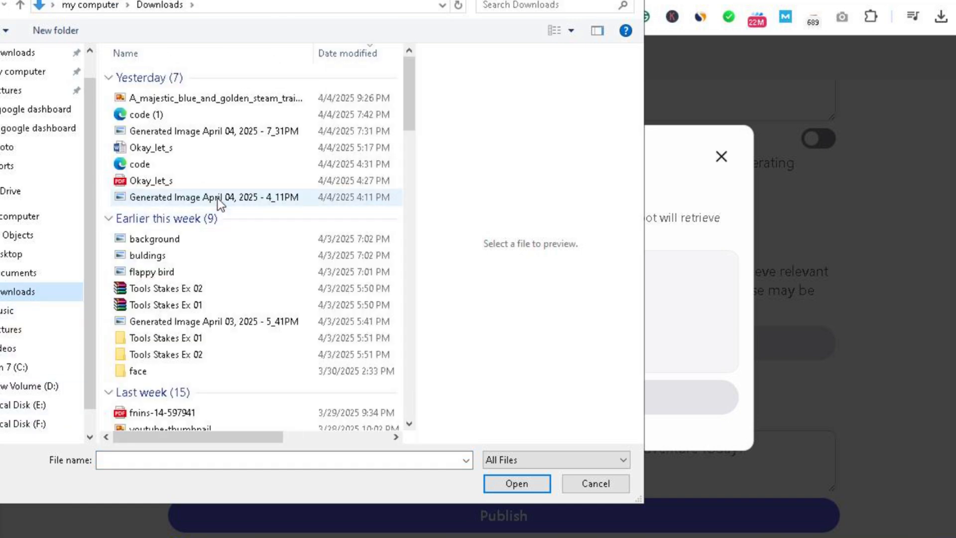
left_click(190, 148)
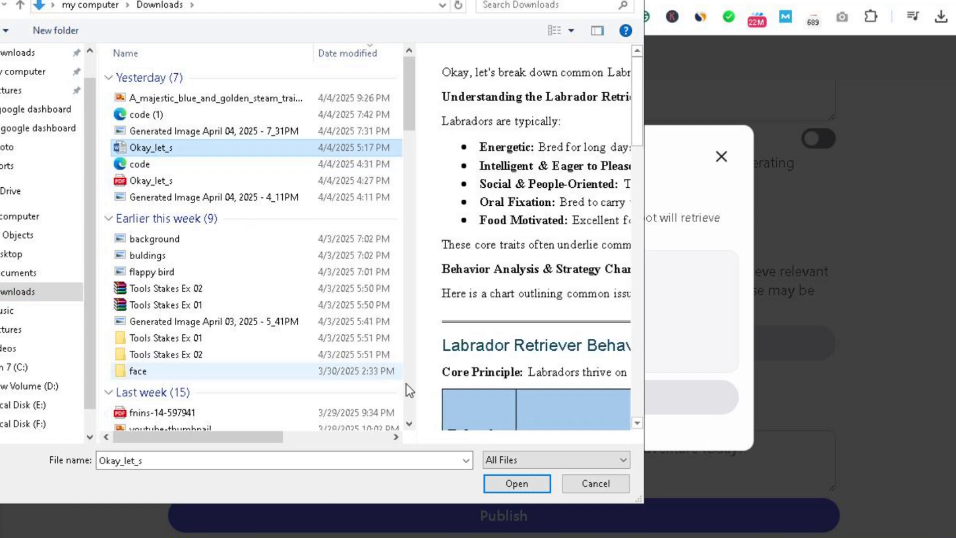
left_click(518, 481)
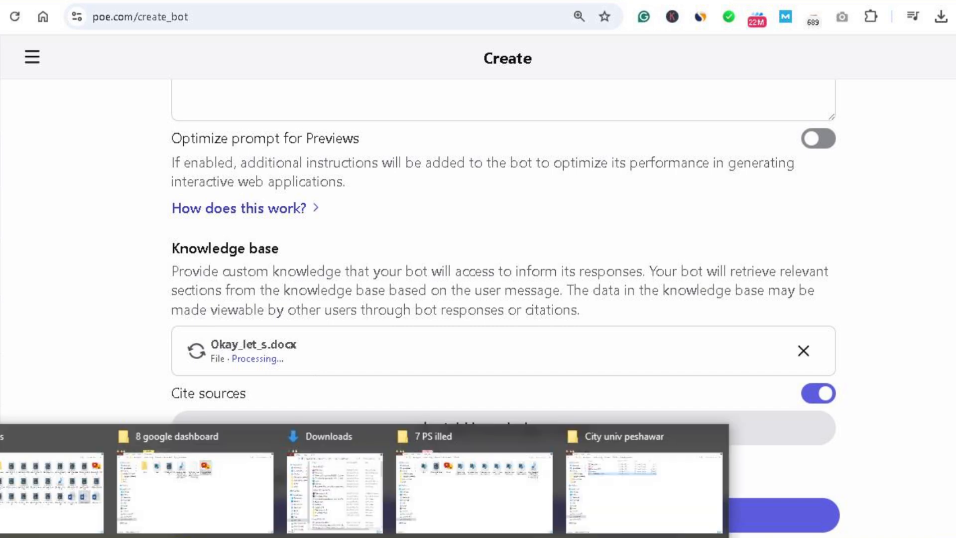
Switch to File Explorer, open the Word document Okay_let_s from Downloads and bring it to the front in Word.
left_click(225, 501)
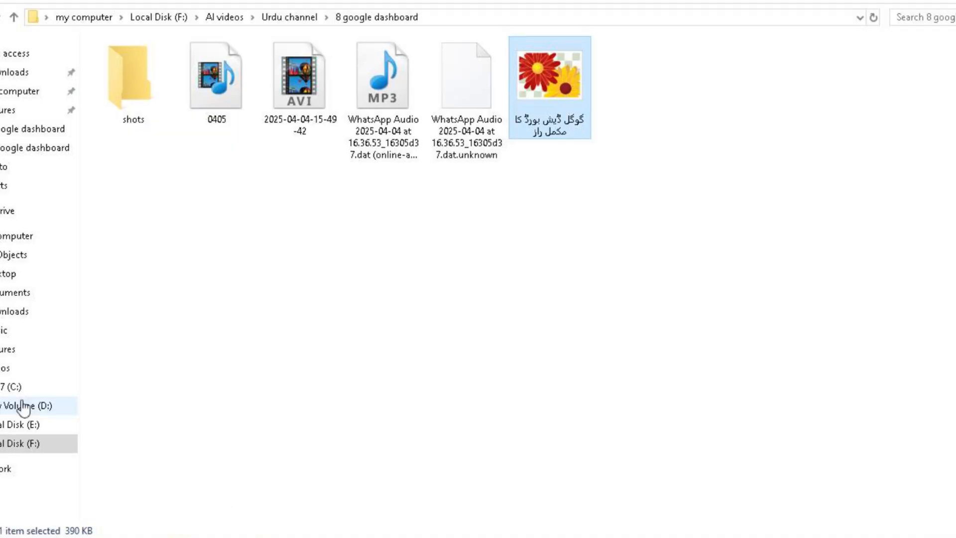
left_click(5, 312)
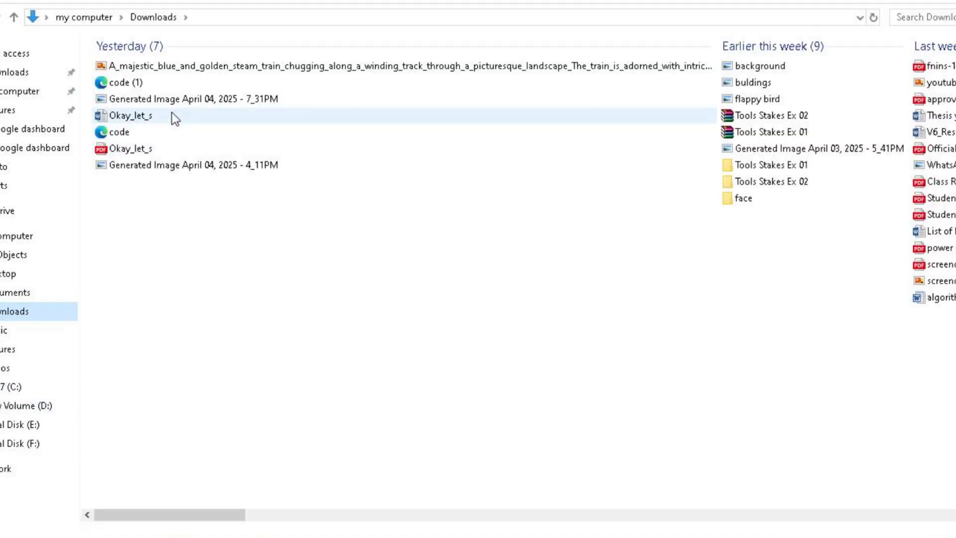
double_click(168, 115)
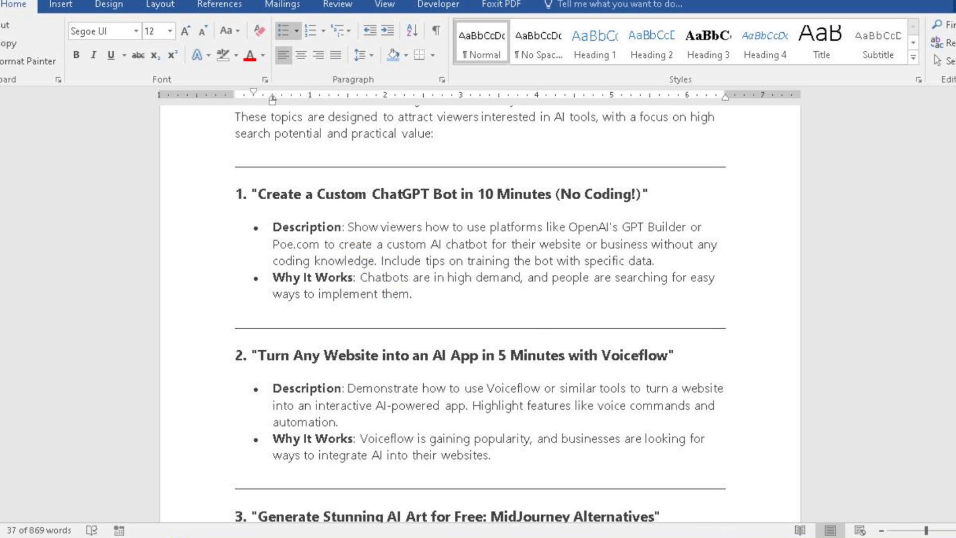
mouse_move(577, 535)
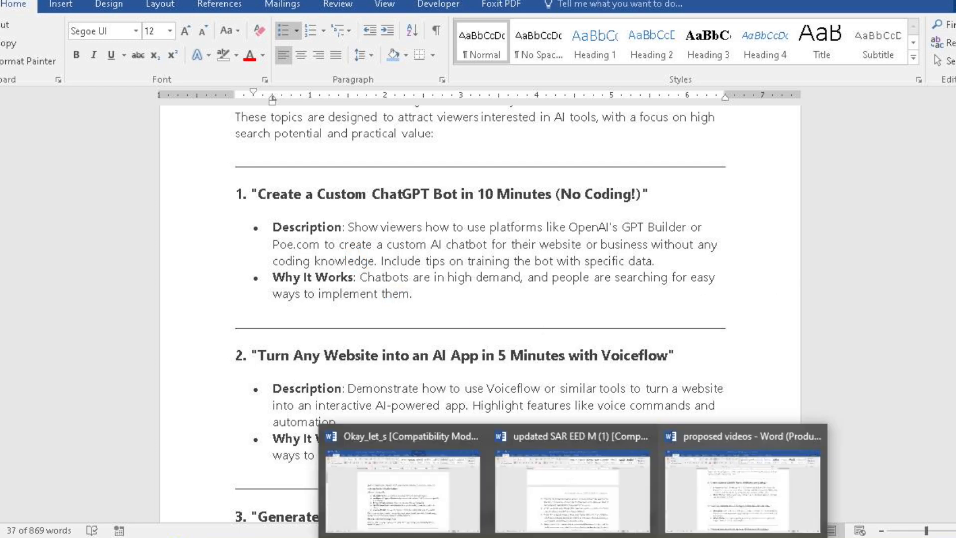
left_click(442, 490)
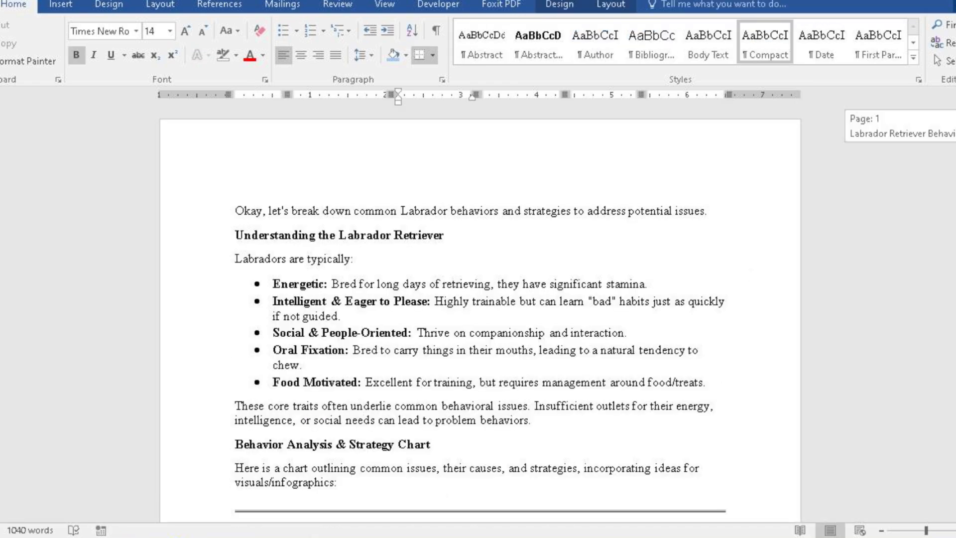
Copy the behavior issue "Jumping on People" from the Labrador Retriever behavior table.
scroll(480, 319, "down", 7)
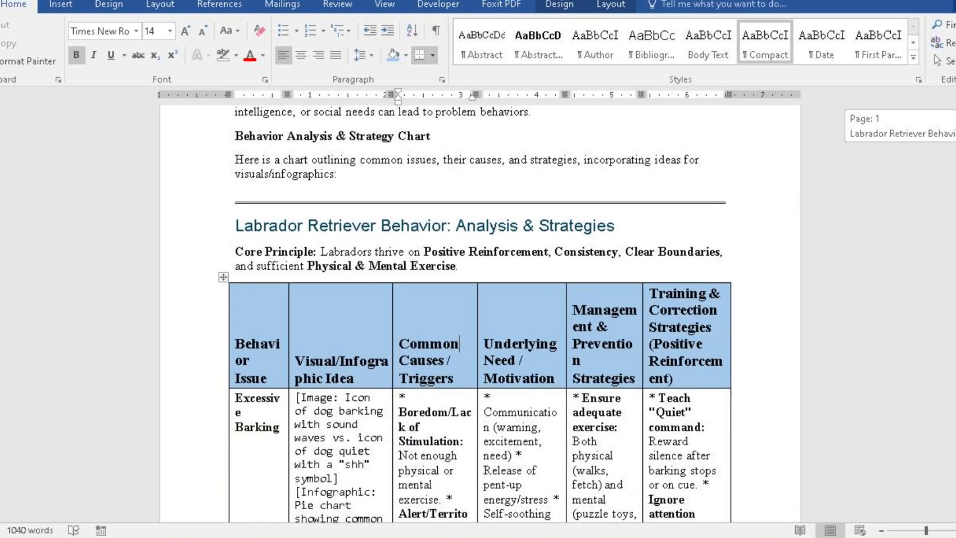
scroll(480, 318, "down", 2)
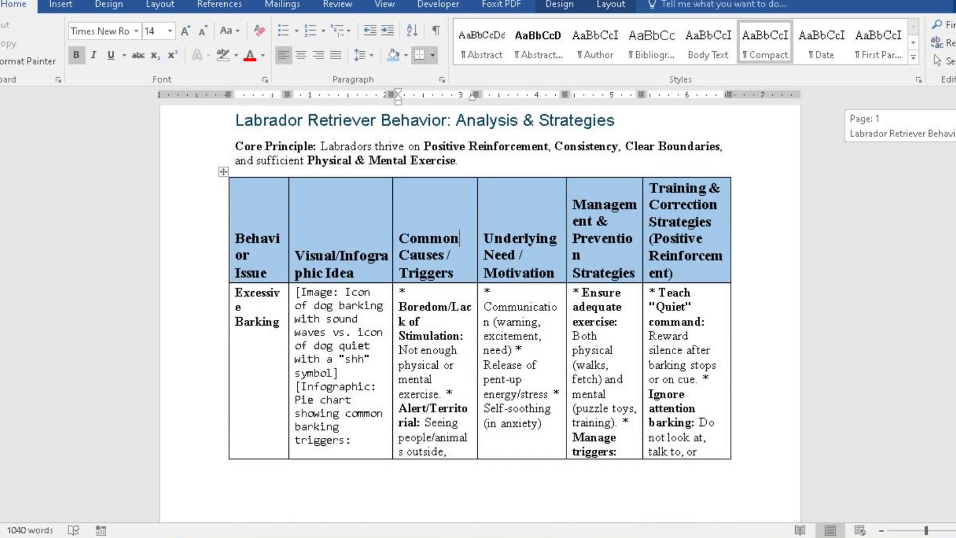
scroll(480, 319, "down", 1)
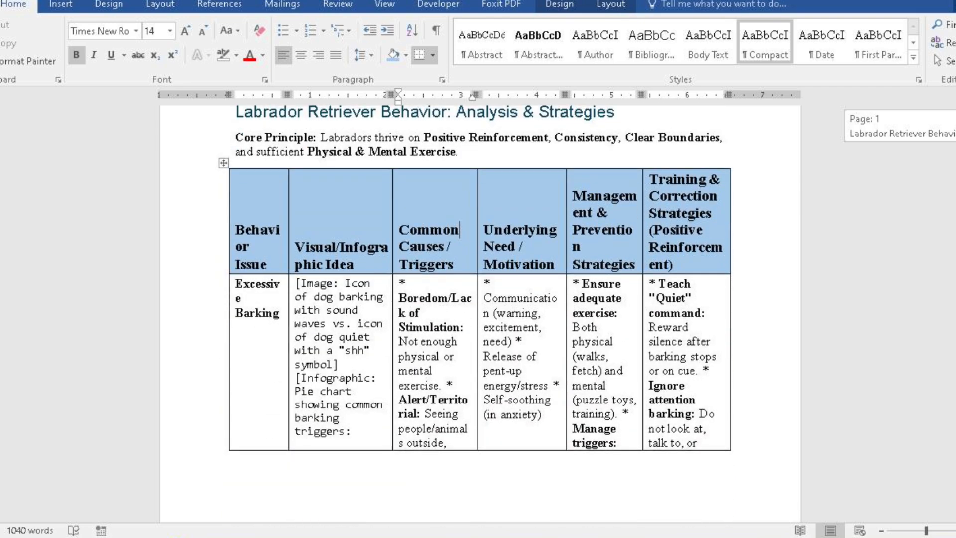
scroll(480, 318, "down", 1)
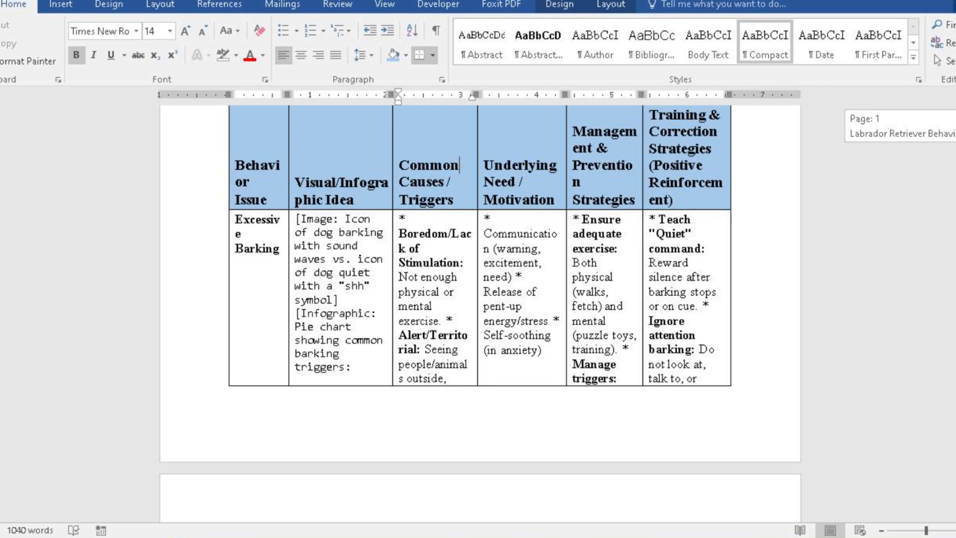
scroll(480, 288, "down", 1)
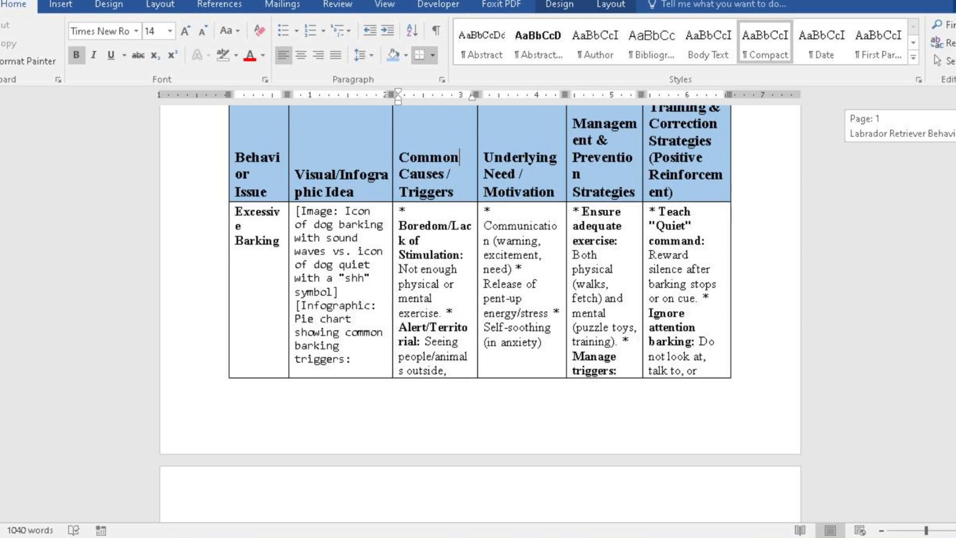
scroll(480, 314, "down", 10)
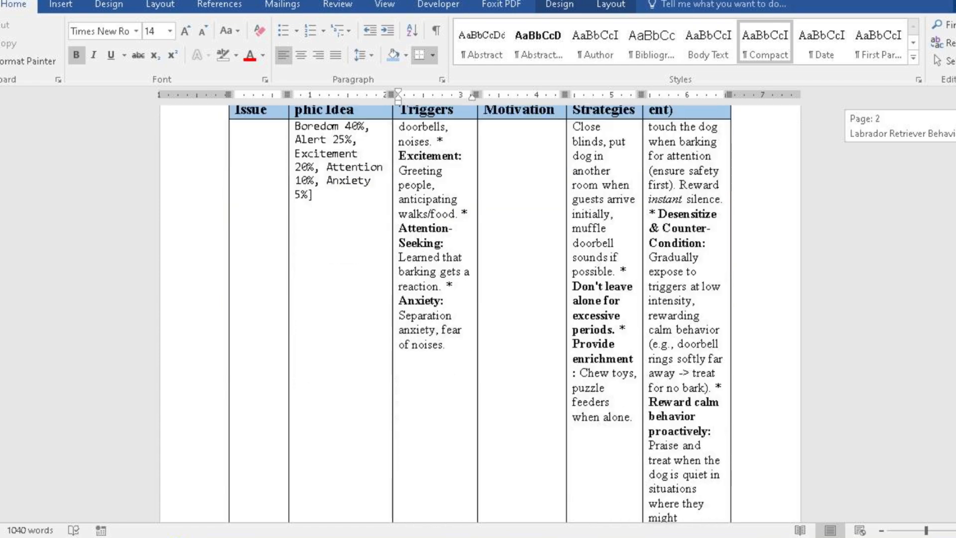
scroll(480, 314, "down", 4)
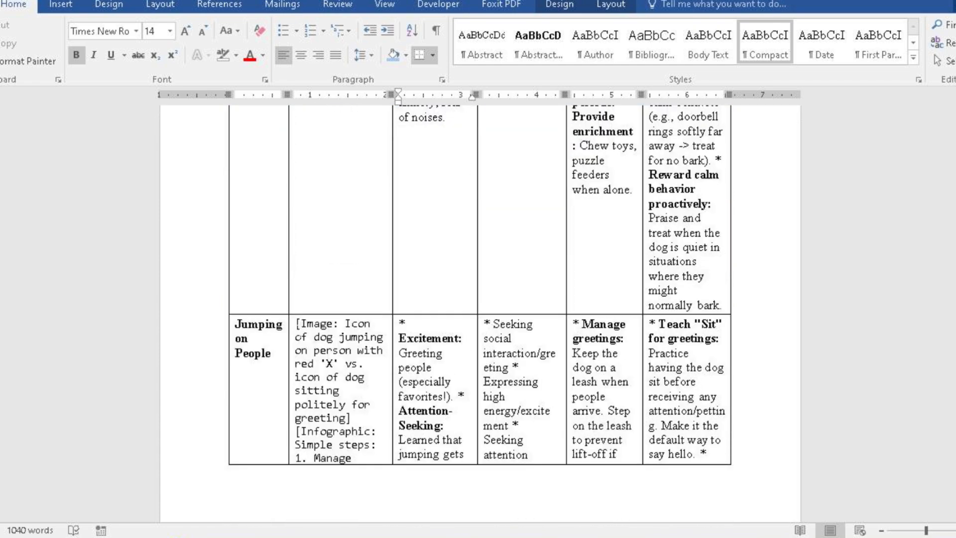
triple_click(241, 334)
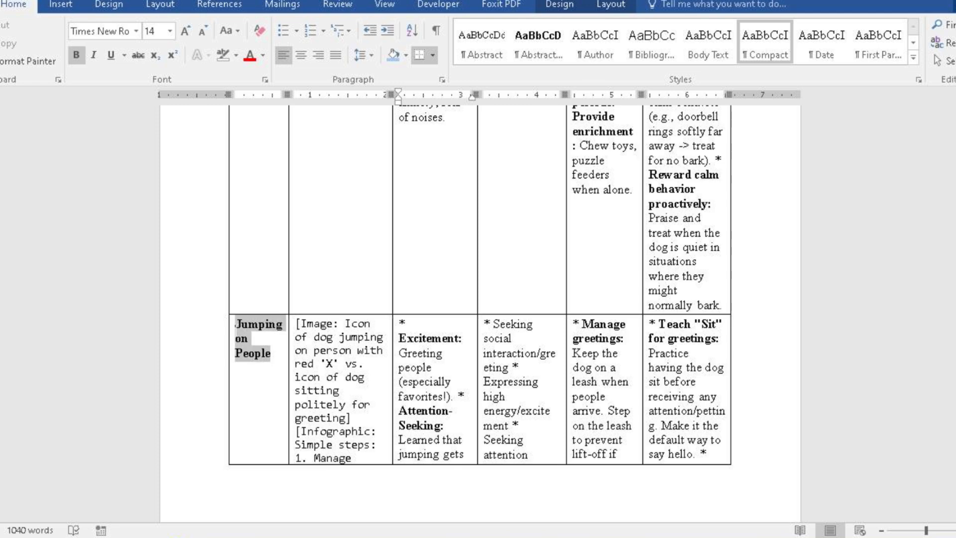
right_click(241, 335)
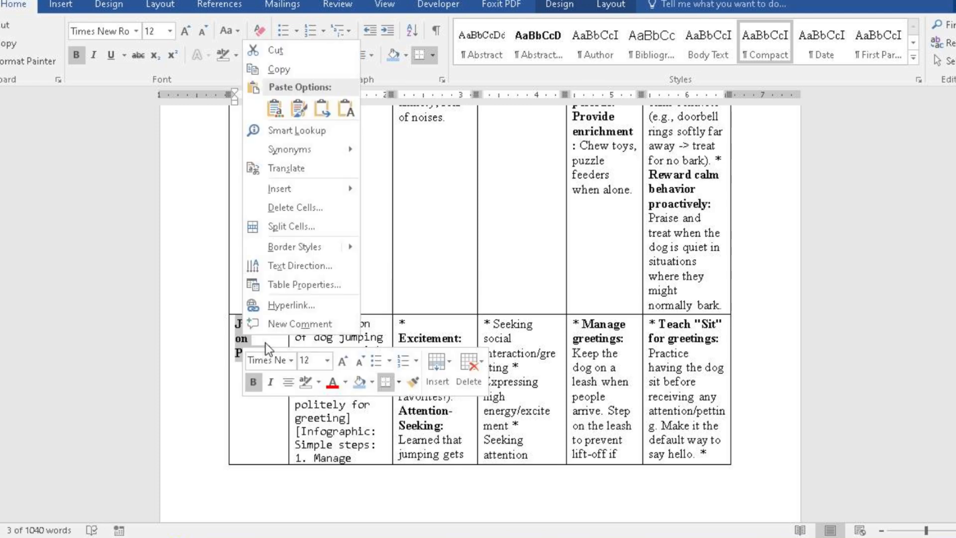
left_click(300, 70)
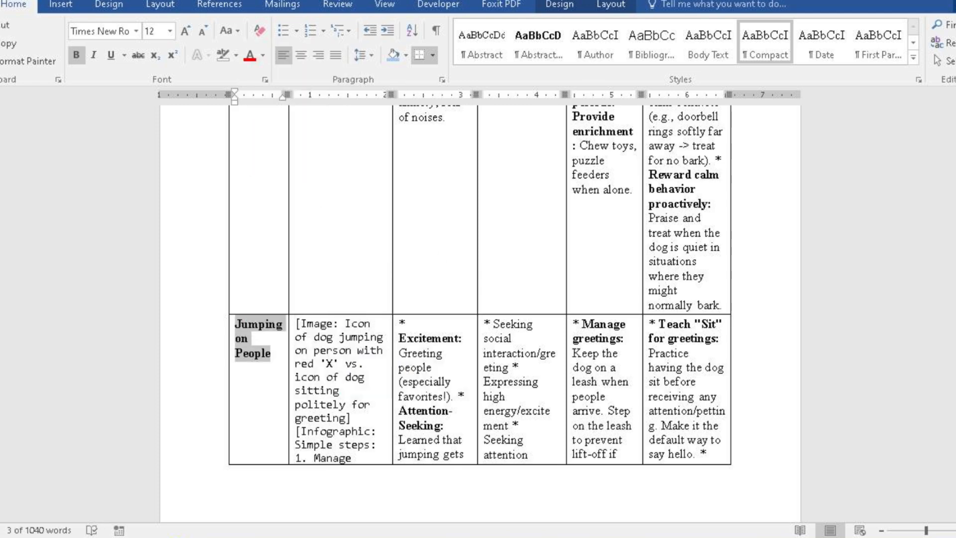
Switch back to Poe and try to publish the bot without editing its profile.
key("alt+Tab")
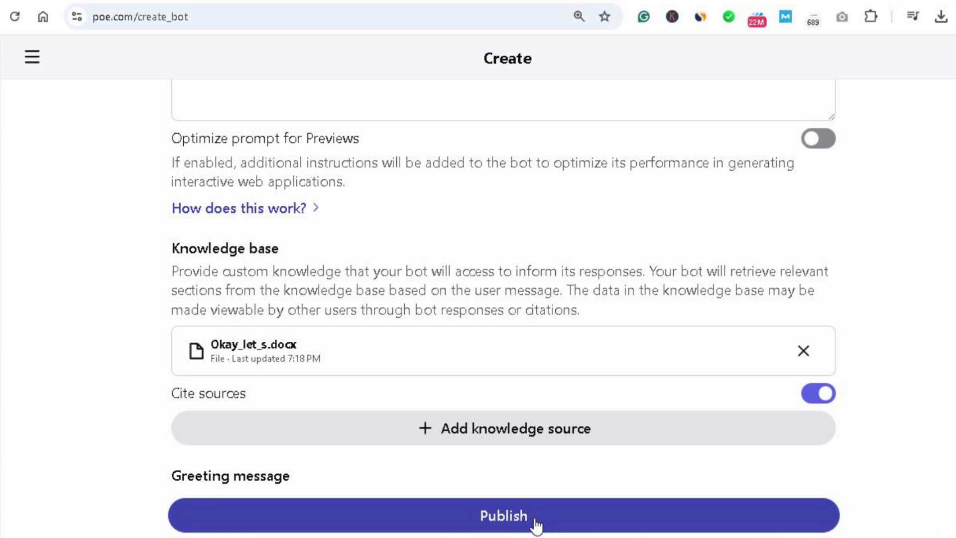
left_click(535, 518)
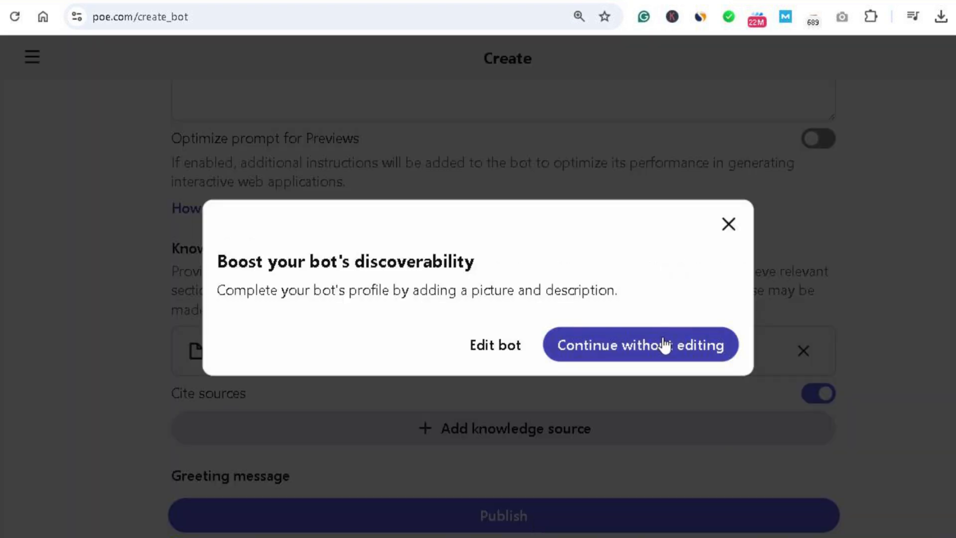
left_click(664, 344)
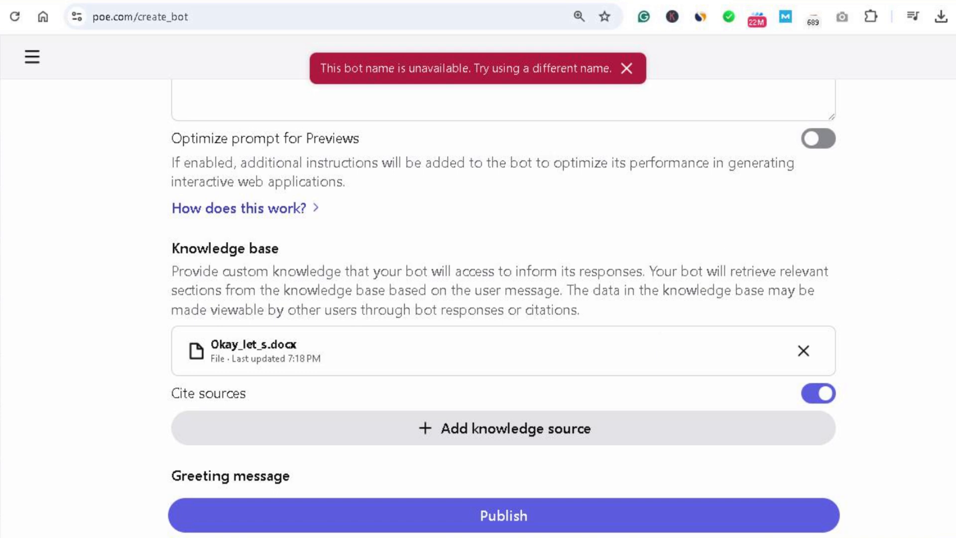
Change the bot's name to dogstrainer and try to publish it.
scroll(503, 285, "up", 8)
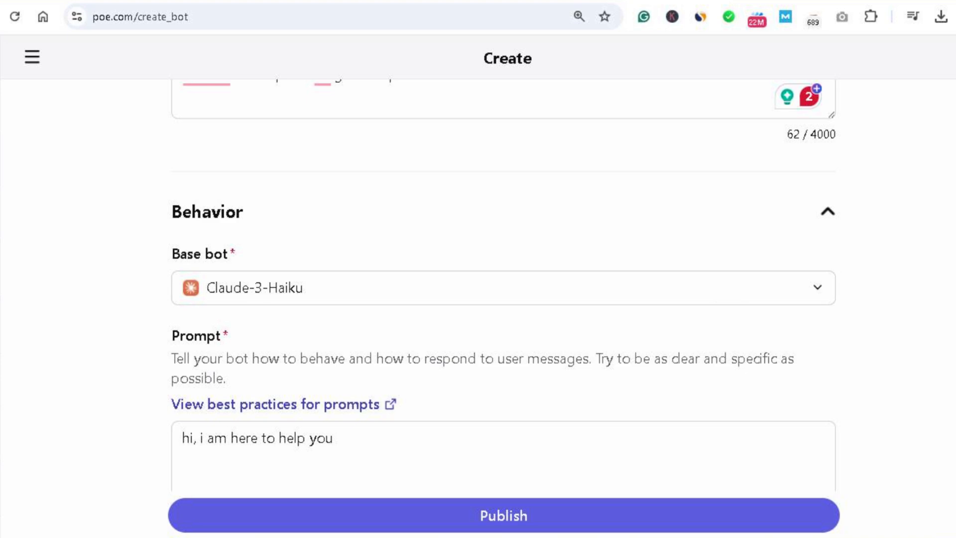
scroll(503, 284, "up", 5)
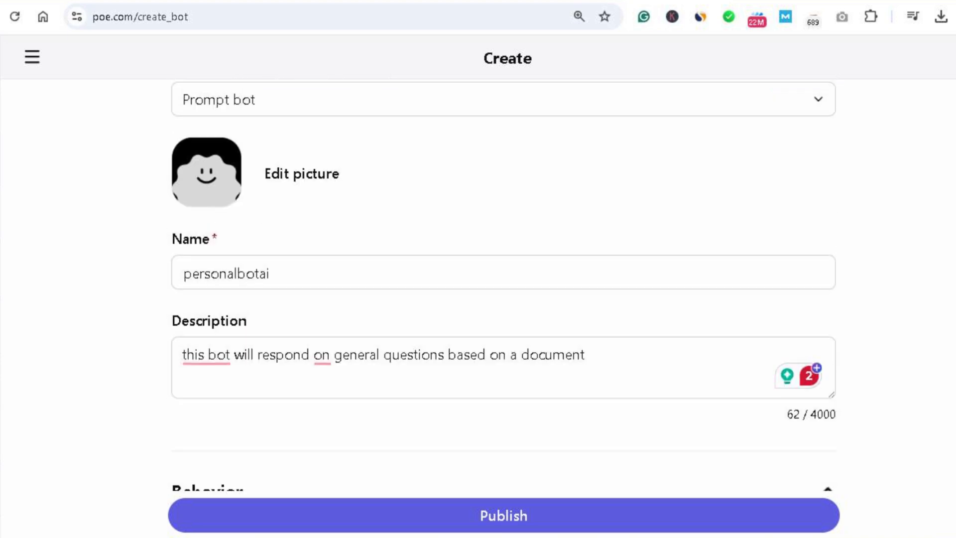
left_click(284, 285)
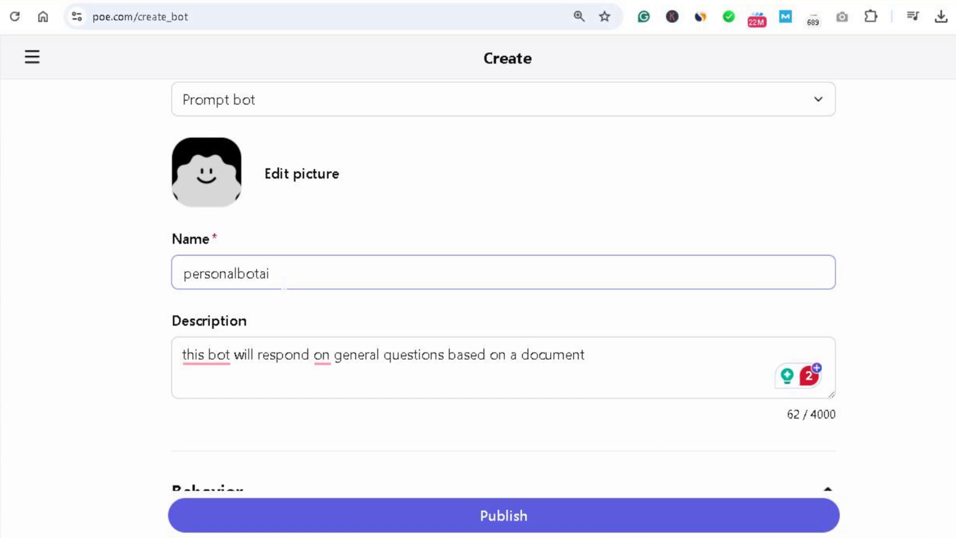
key("ctrl+a")
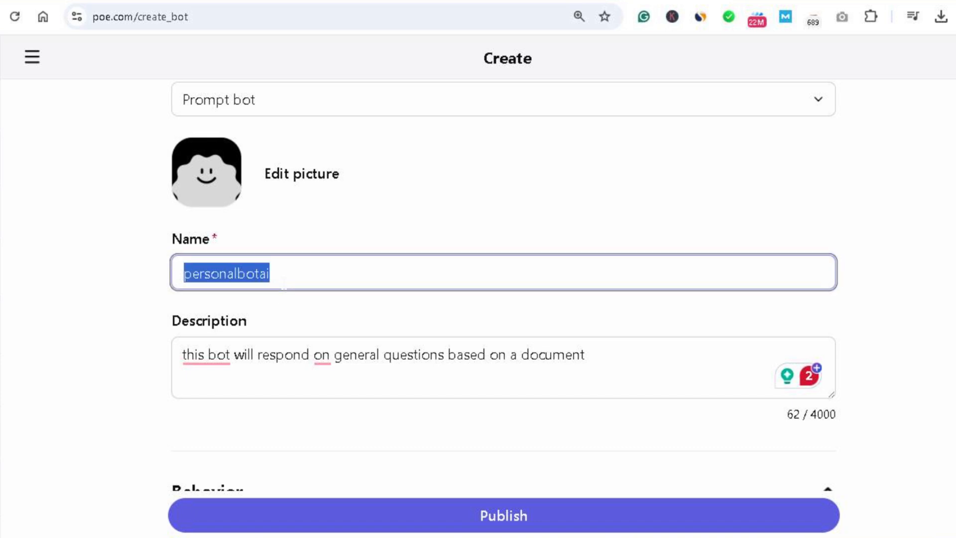
type("dogs")
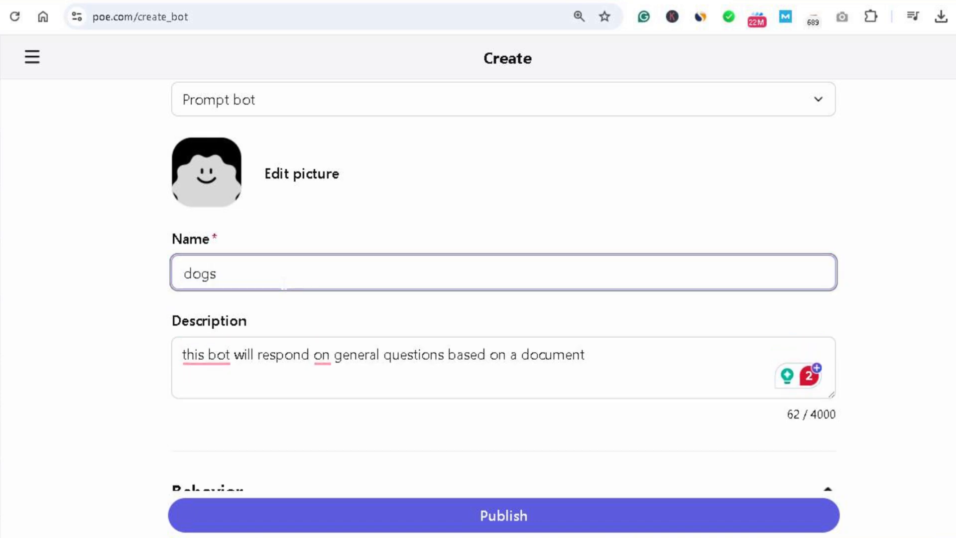
type("trainer")
left_click(510, 515)
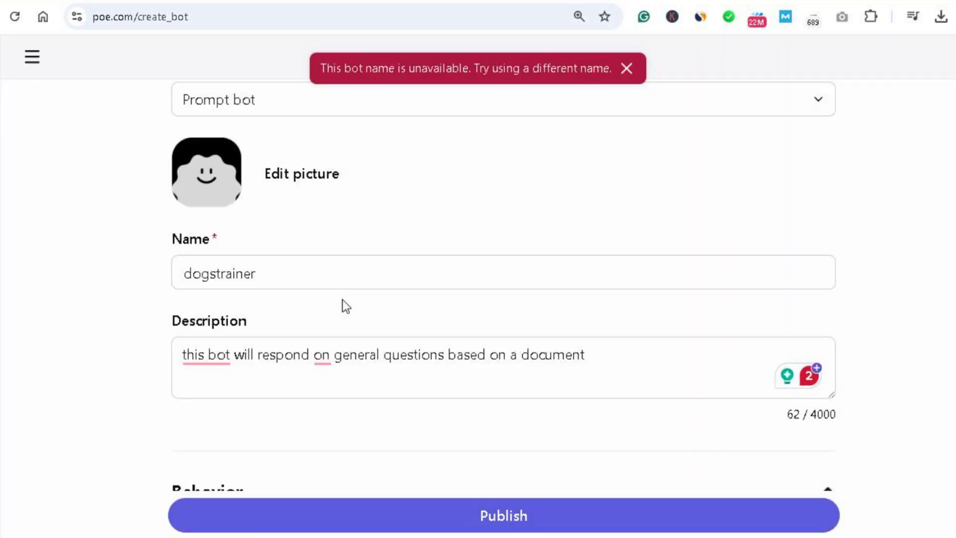
Extend the bot's name to dogstrainerbot and publish the bot.
left_click(344, 273)
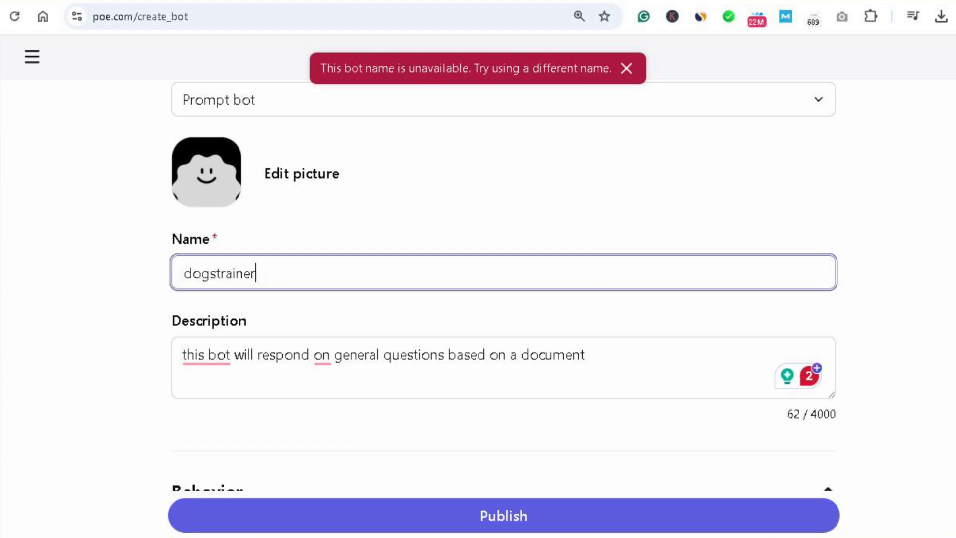
type("bot")
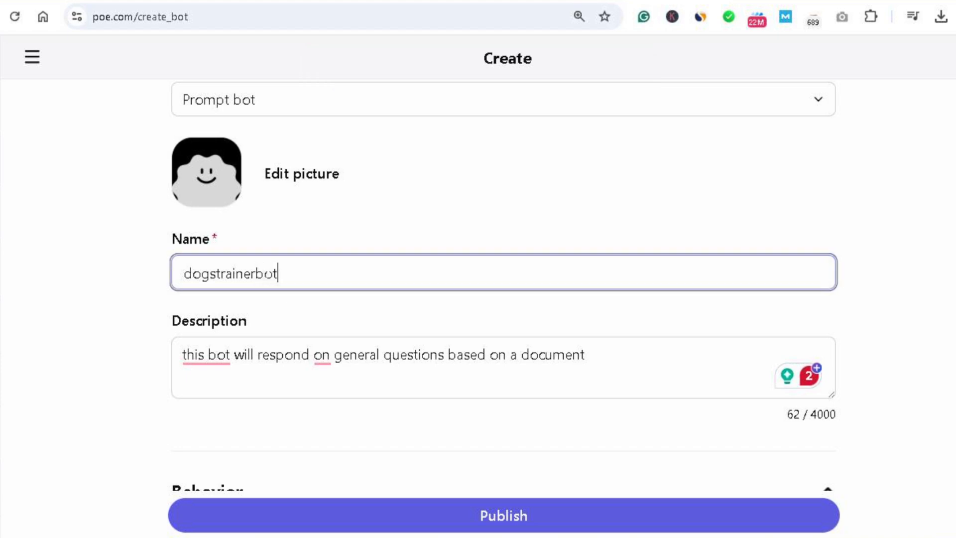
left_click(500, 517)
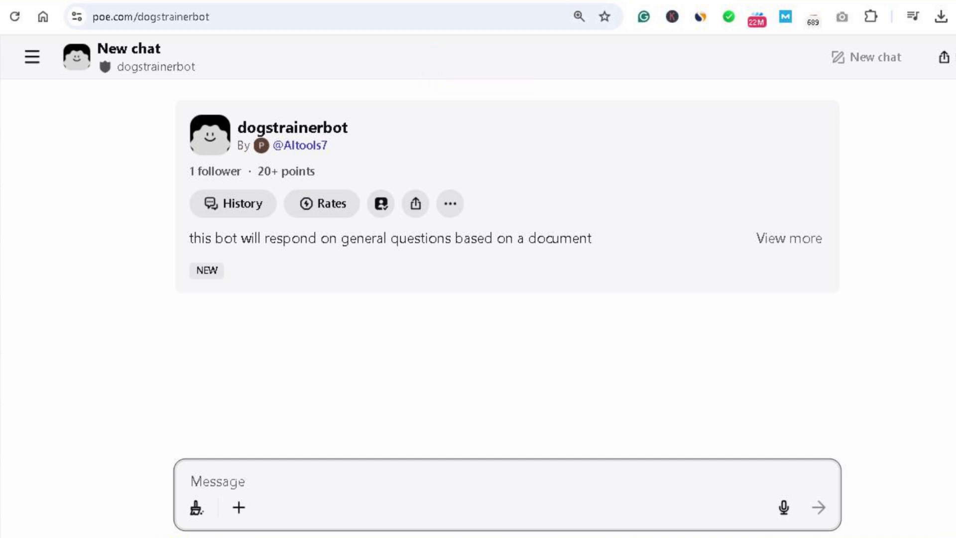
Ask the published bot "my dog is Jumping on People. what should i do", reusing the copied behavior issue.
type("m")
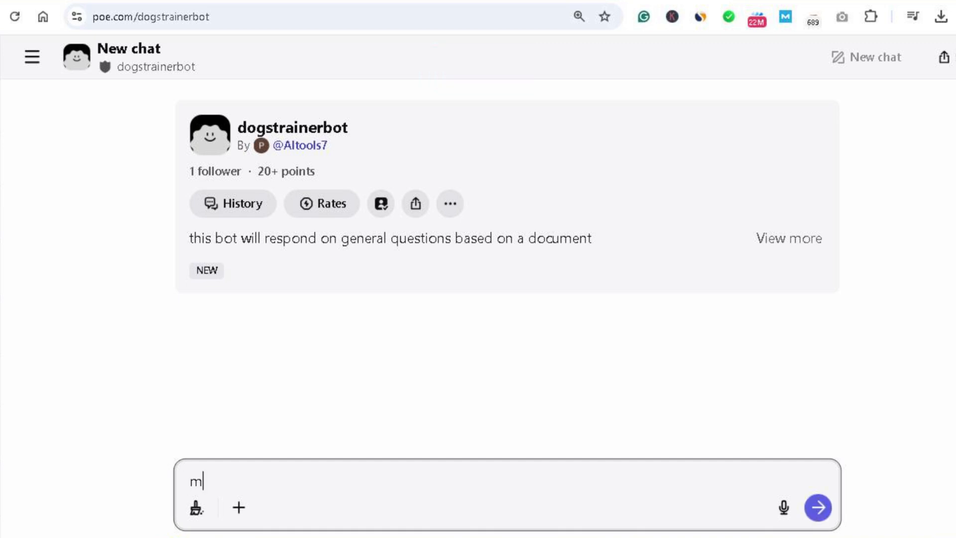
type("y doc is")
key("ctrl+v")
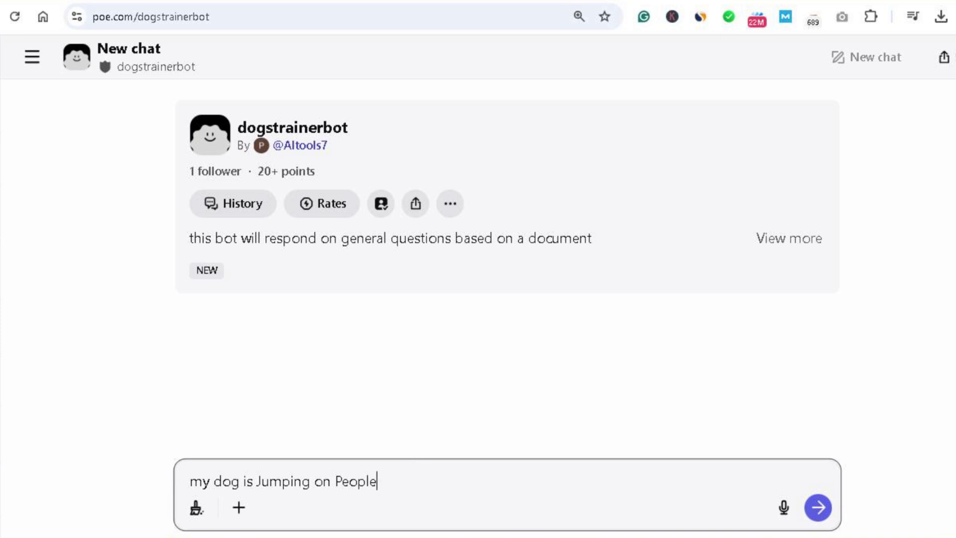
type(". w")
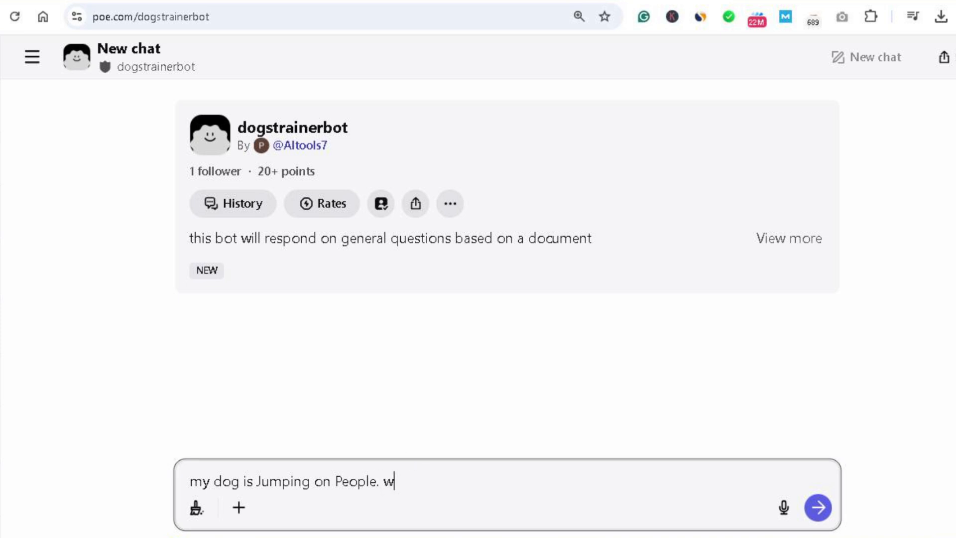
type("hat should i do")
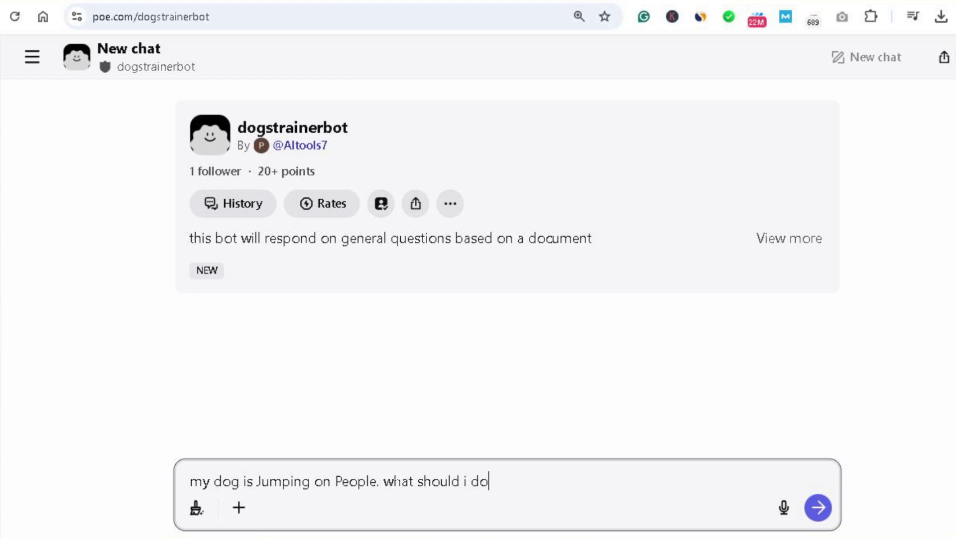
left_click(818, 508)
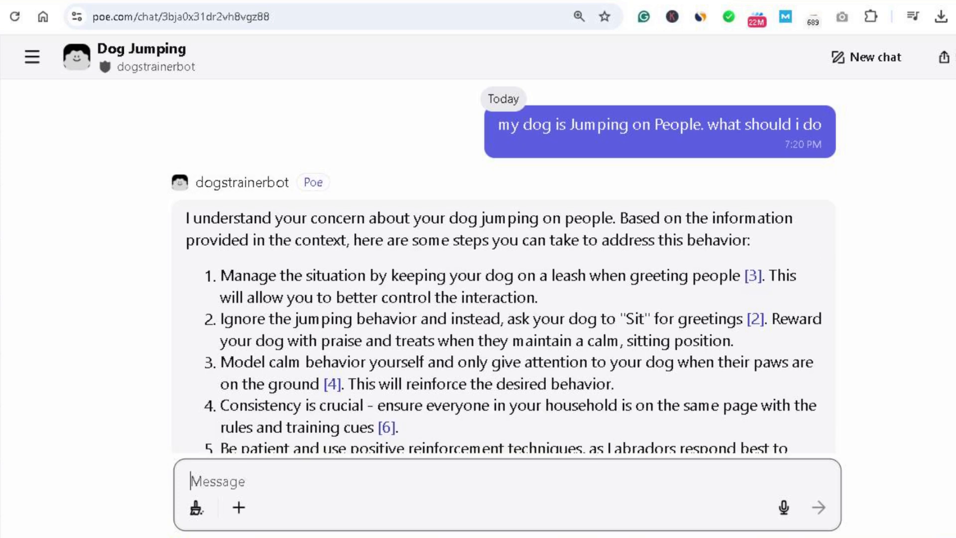
Read through the bot's answer and check the document sources it cites, closing the source list when done.
scroll(503, 266, "down", 2)
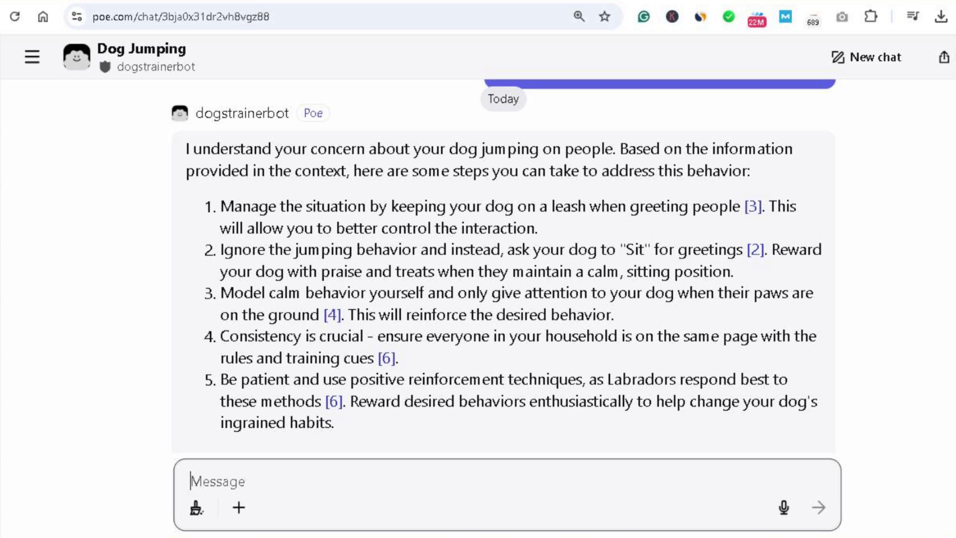
scroll(503, 266, "down", 1)
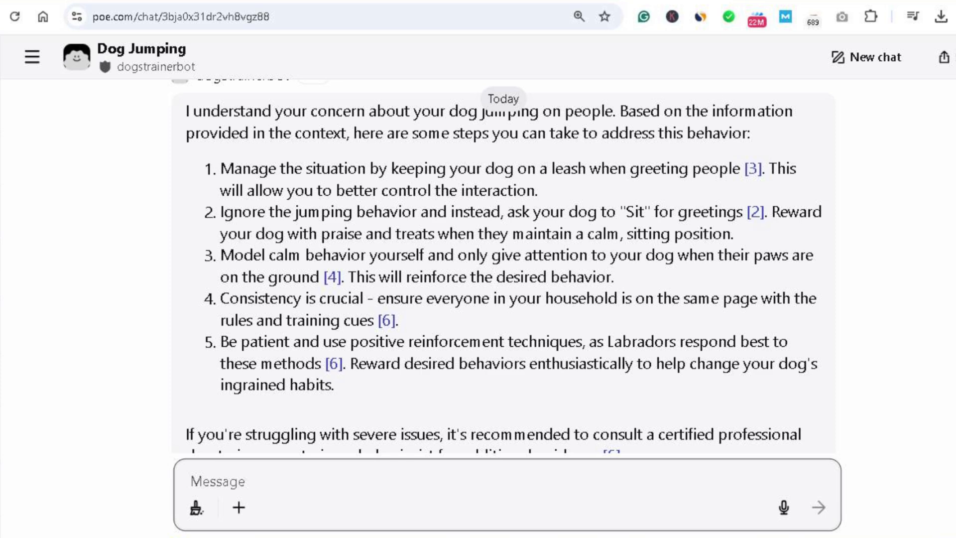
scroll(497, 266, "down", 2)
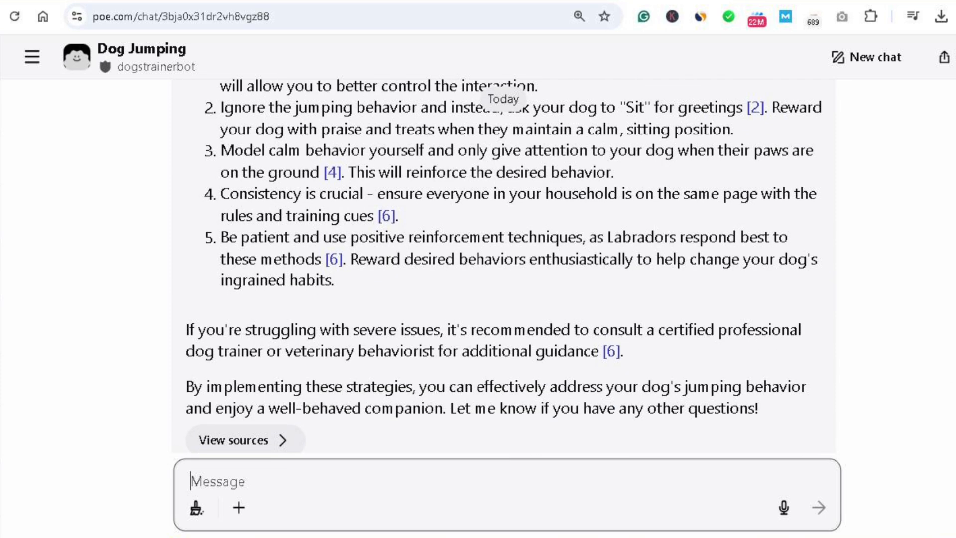
scroll(496, 267, "down", 3)
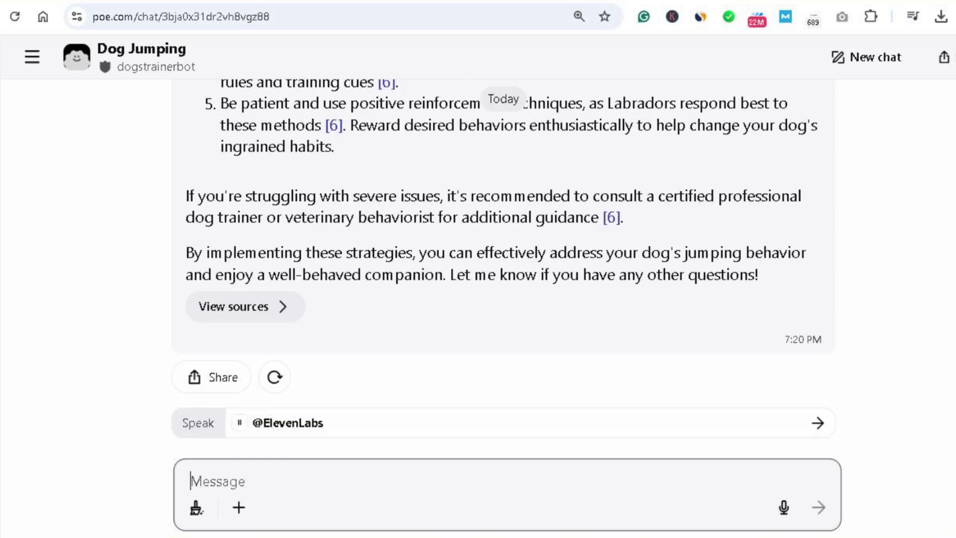
left_click(280, 309)
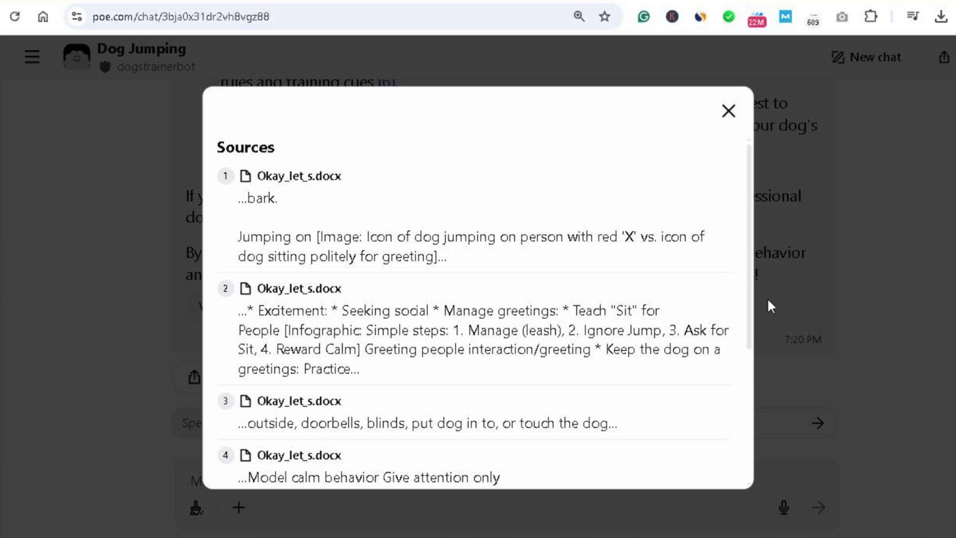
left_click_drag(751, 287, 751, 122)
left_click(729, 112)
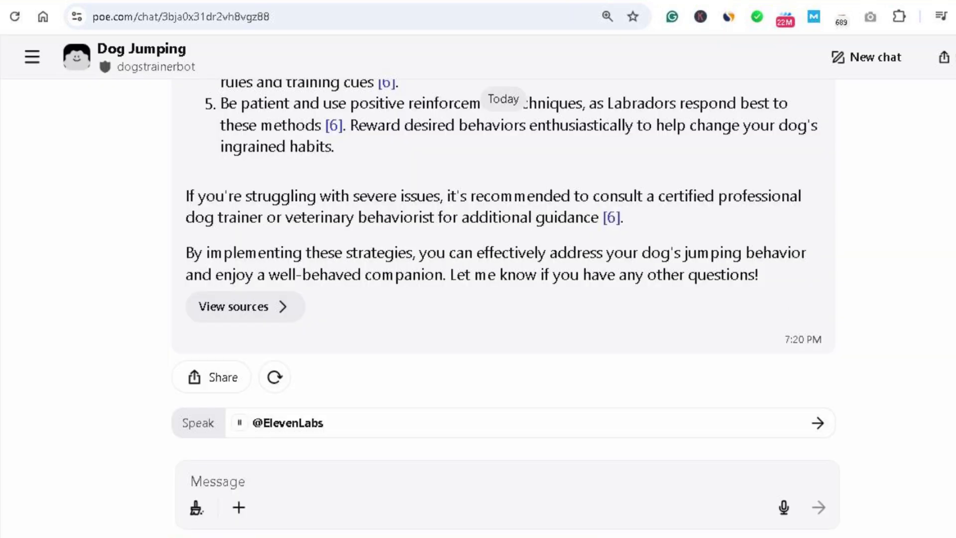
Look at the additional options for dogstrainerbot and expand its full description.
left_click_drag(847, 498, 846, 294)
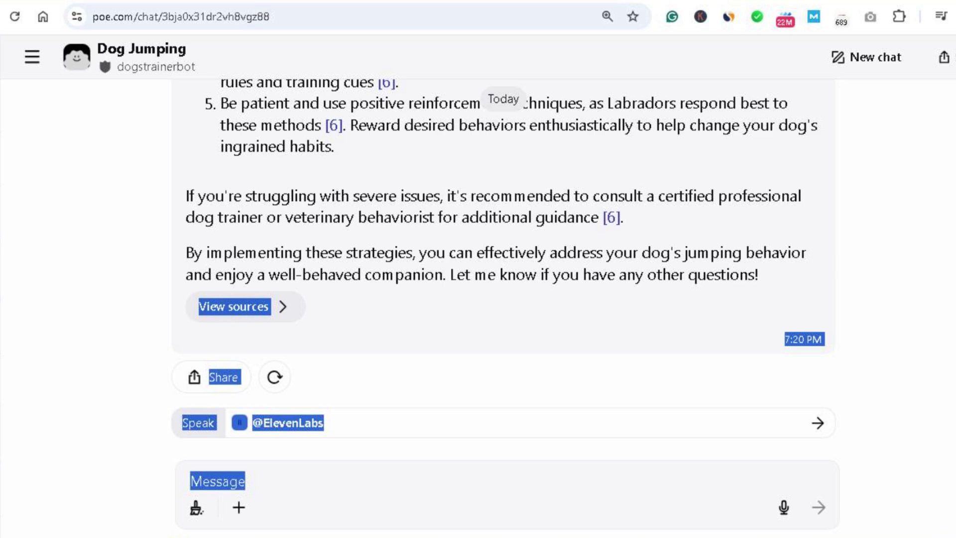
scroll(503, 269, "up", 15)
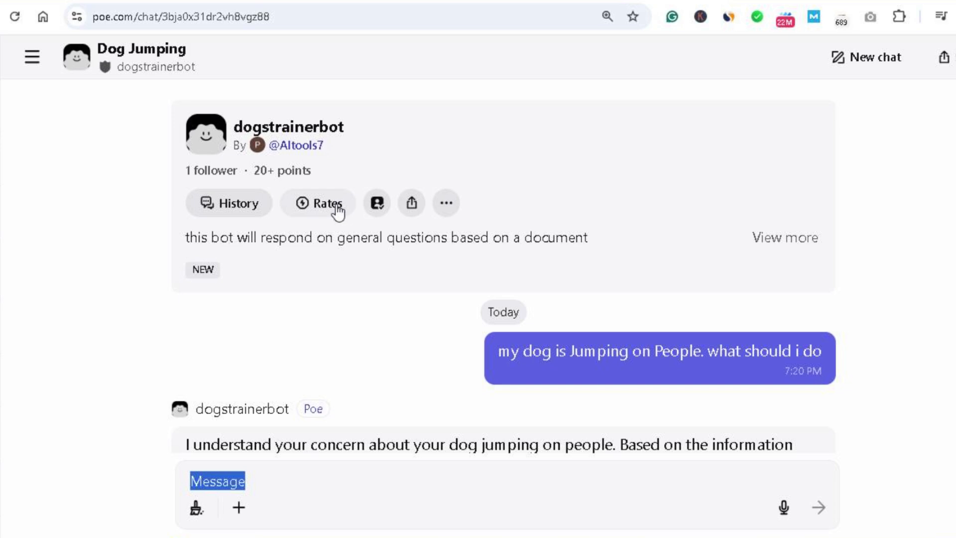
left_click(448, 209)
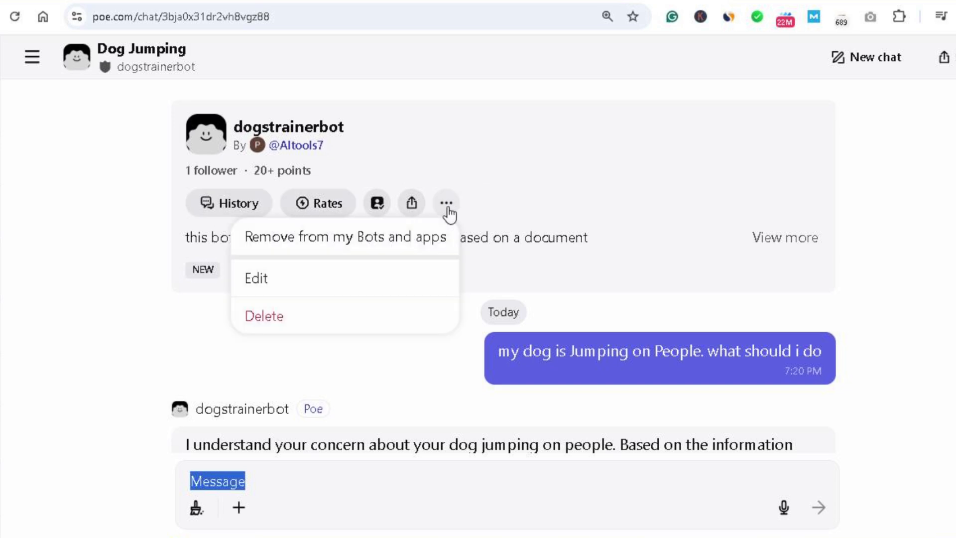
left_click(613, 139)
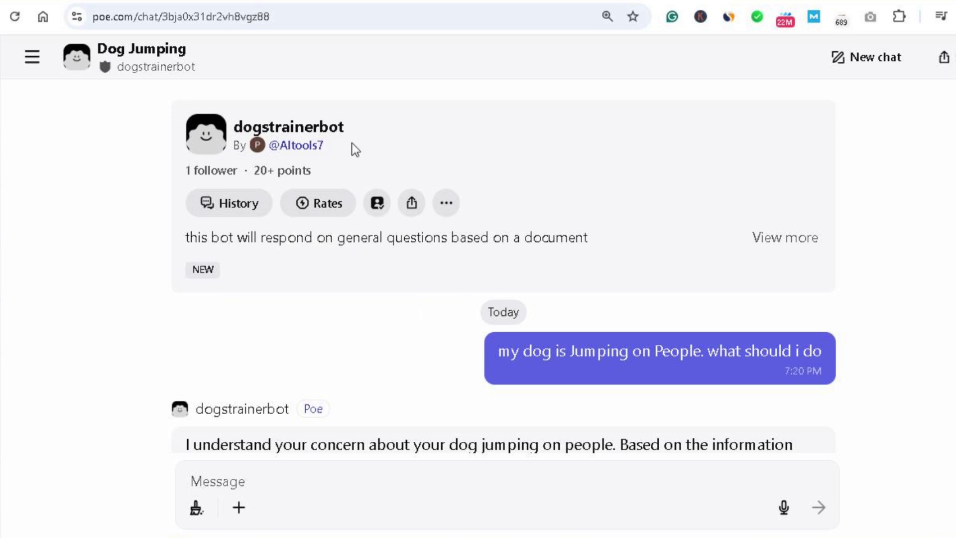
left_click(790, 241)
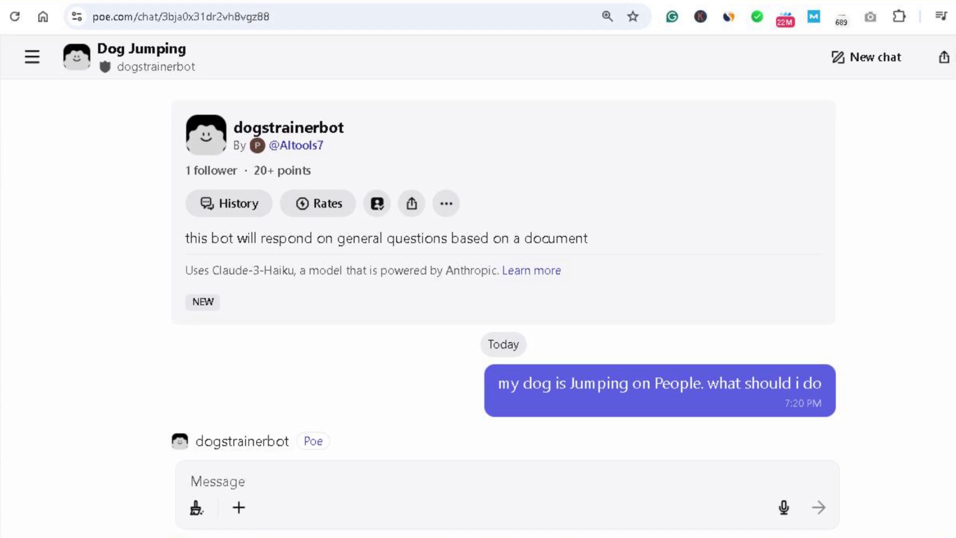
Review the Assistant's AI Chatbots guide, from customizing and training the bot through deployment, optimization and training tips.
mouse_move(573, 537)
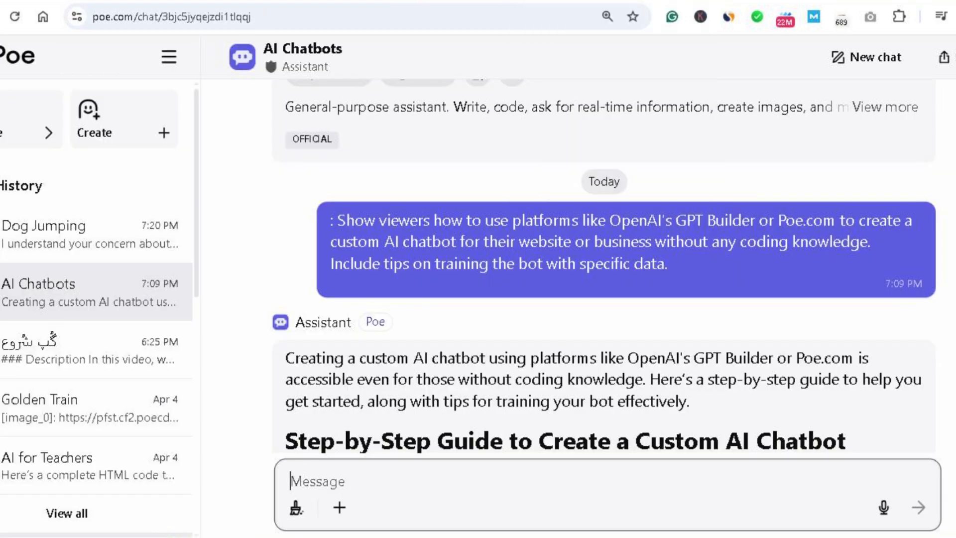
scroll(604, 266, "down", 10)
scroll(603, 266, "down", 5)
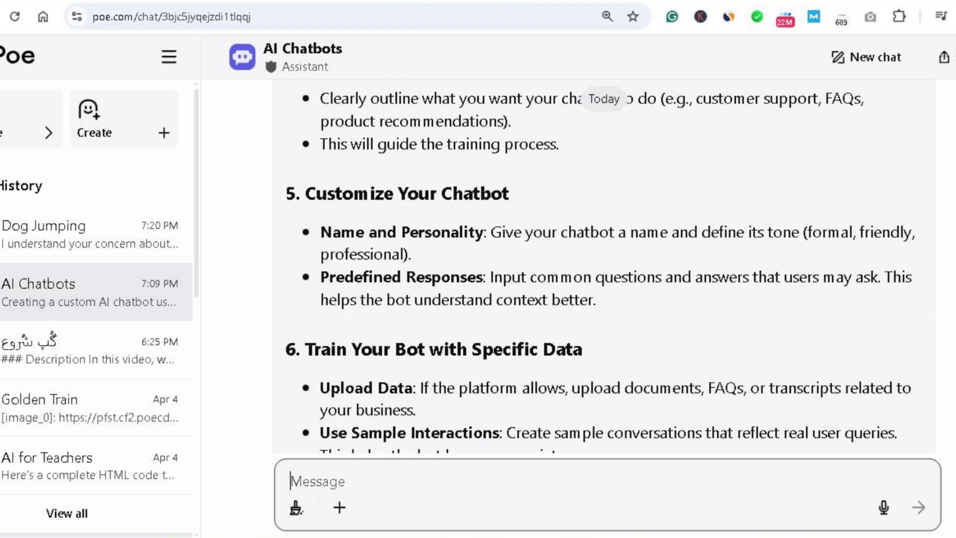
scroll(603, 266, "down", 4)
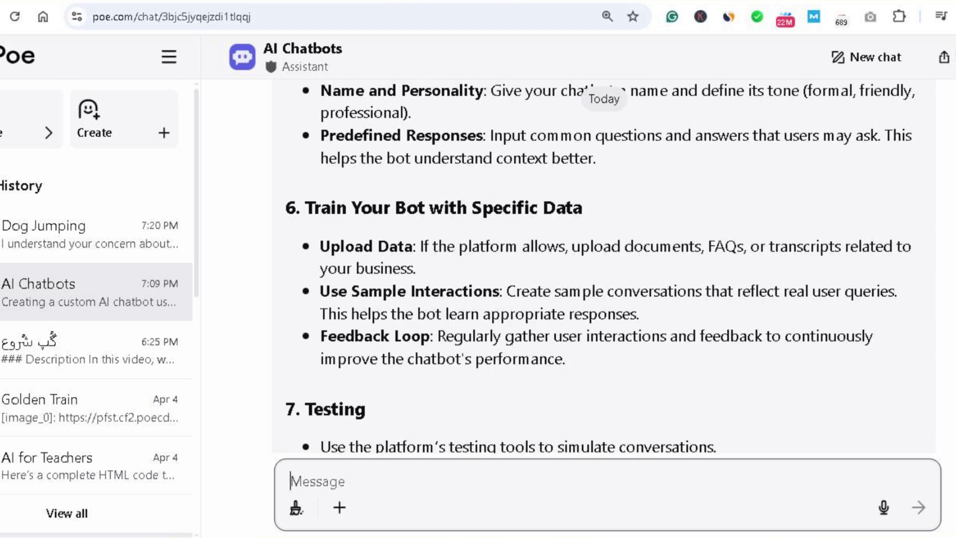
scroll(603, 267, "down", 2)
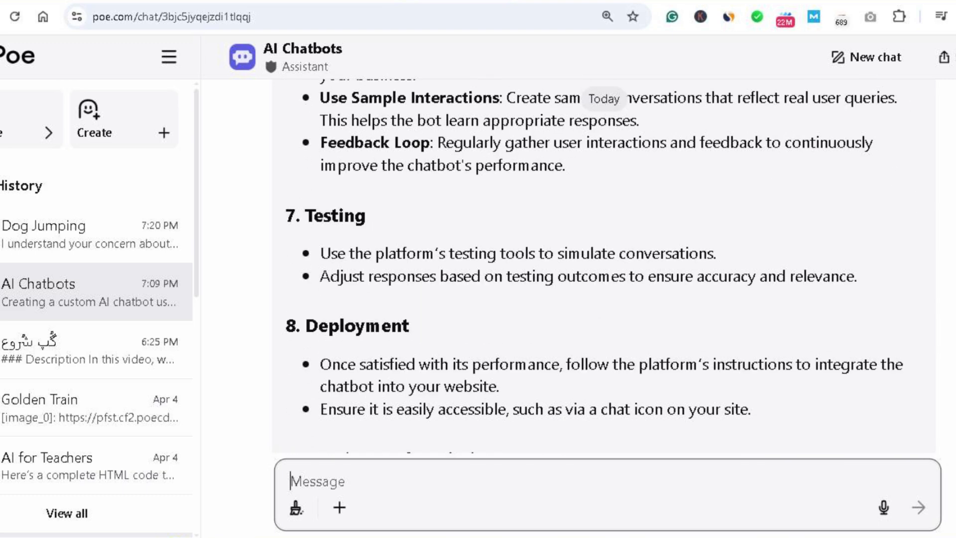
scroll(604, 266, "down", 1)
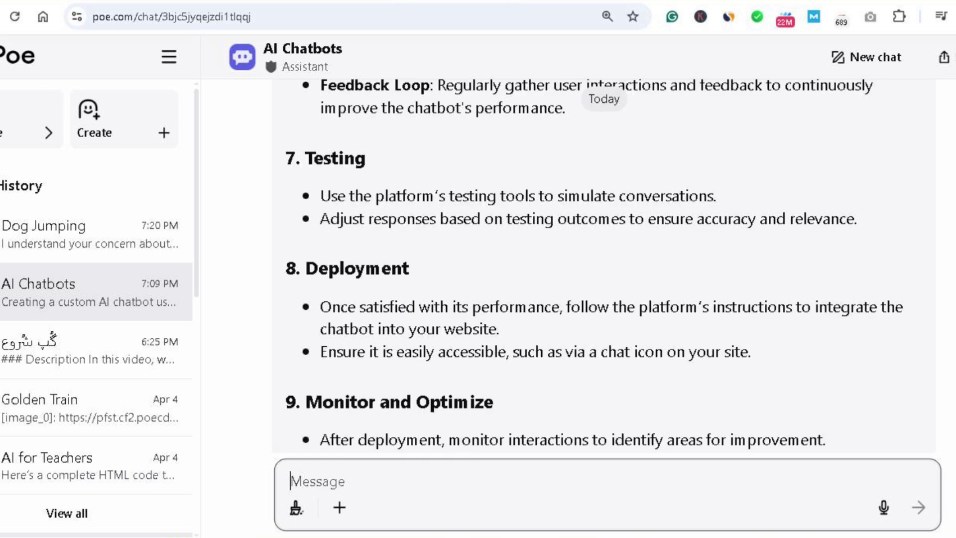
scroll(604, 267, "down", 2)
scroll(604, 266, "down", 2)
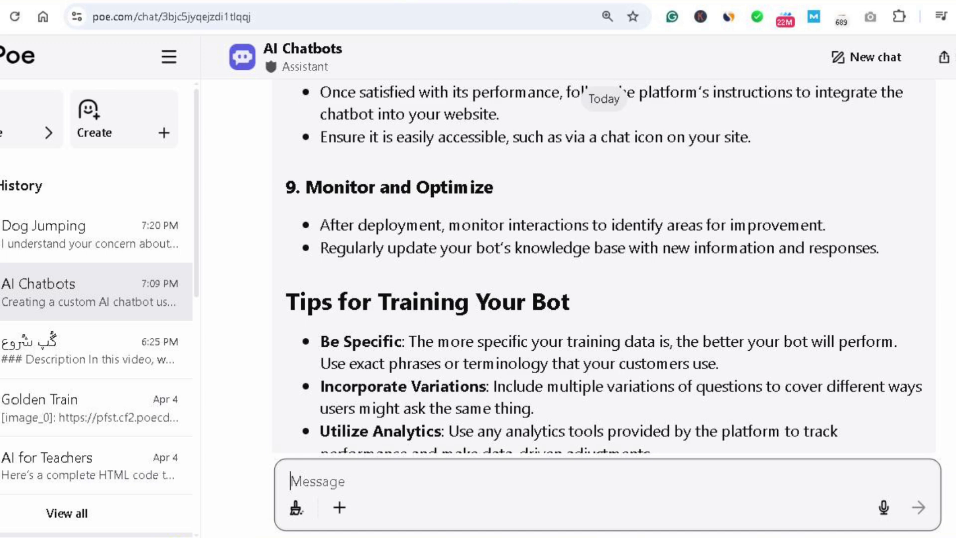
scroll(604, 267, "down", 2)
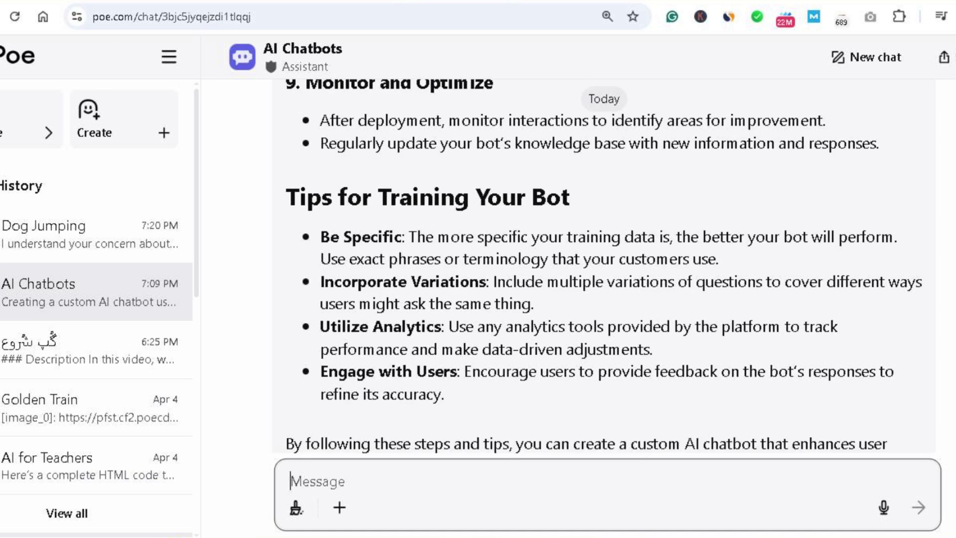
scroll(604, 267, "down", 1)
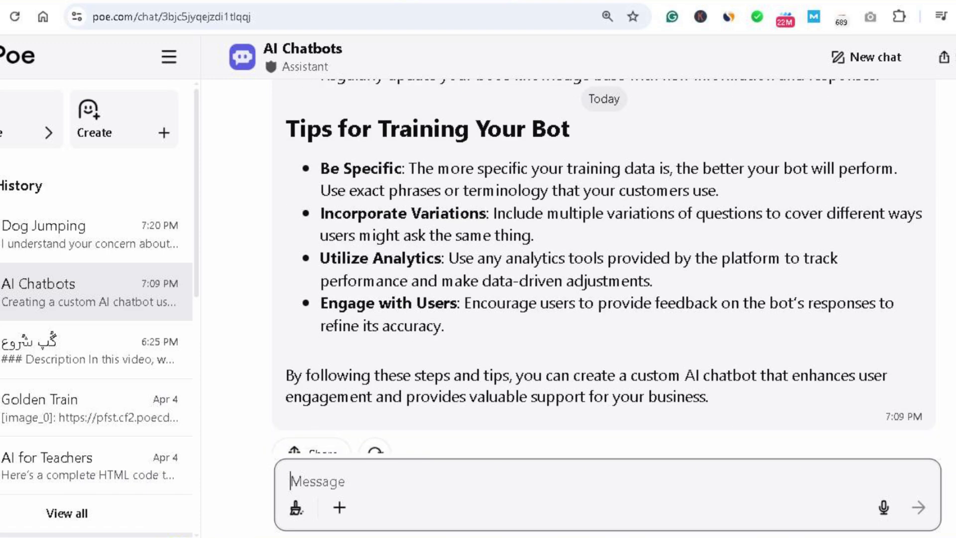
scroll(597, 266, "down", 2)
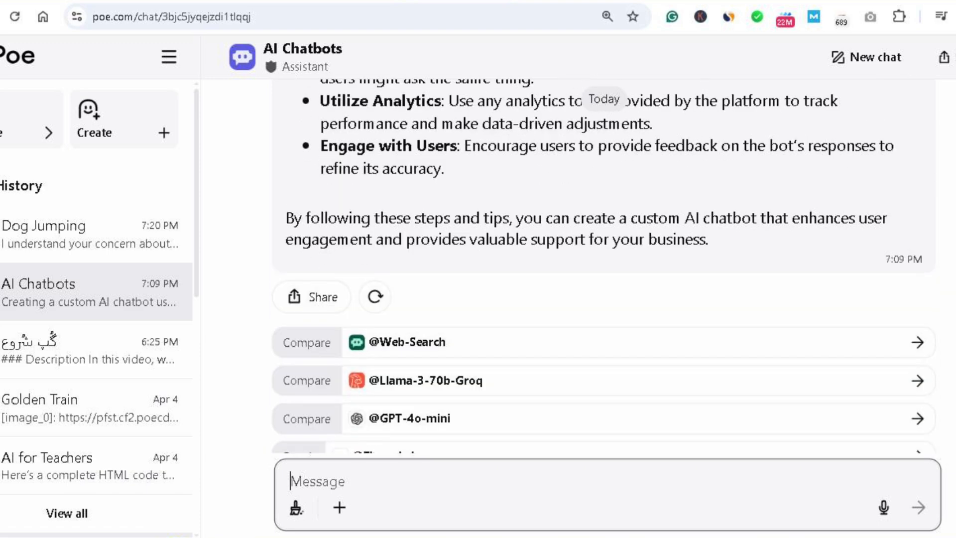
scroll(598, 267, "up", 2)
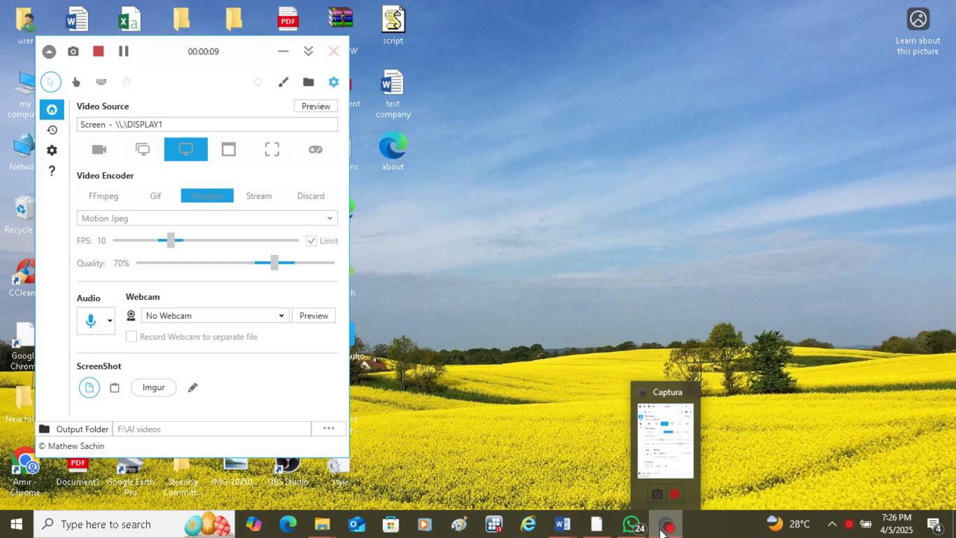
Switch to the browser, set up a new WordPress instance on tastewp.com without signing up, and access the site.
left_click(596, 524)
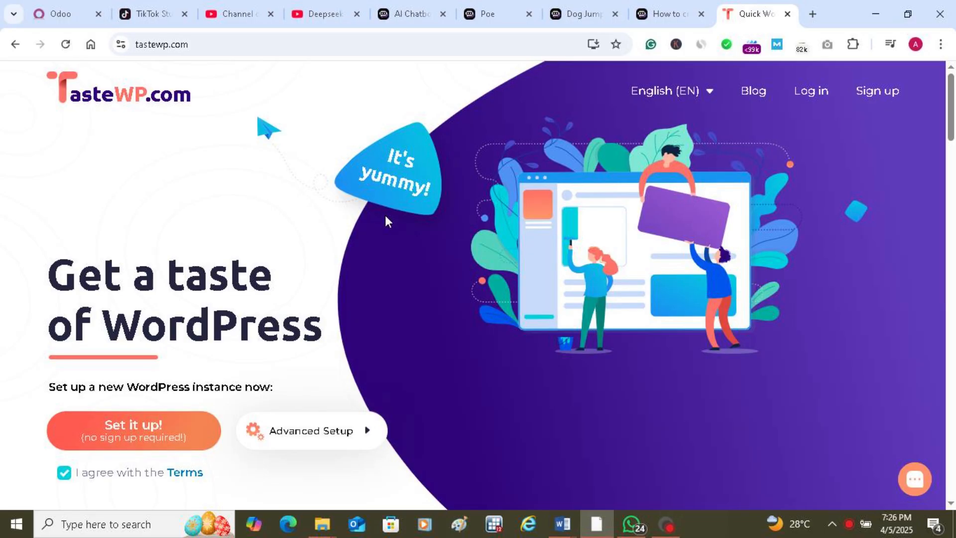
left_click(174, 45)
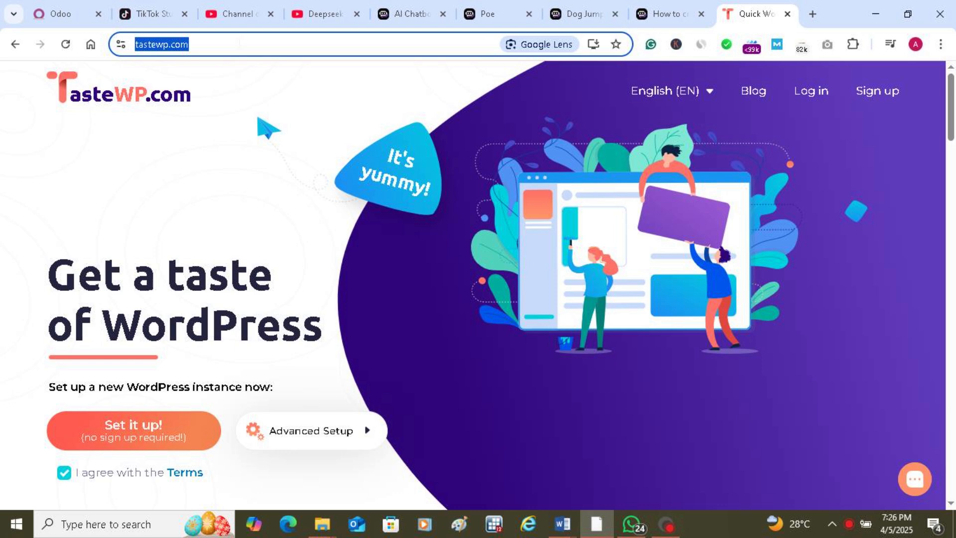
left_click(131, 441)
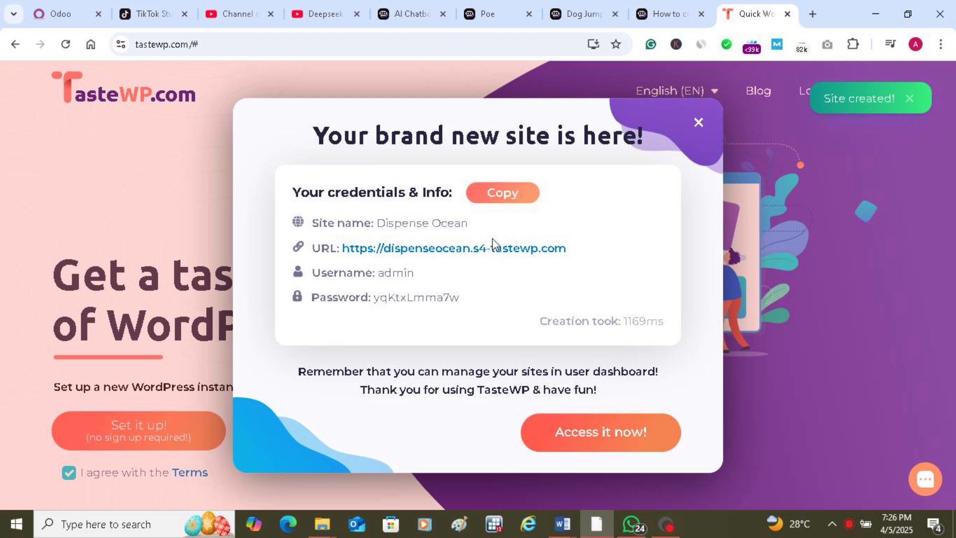
left_click(598, 431)
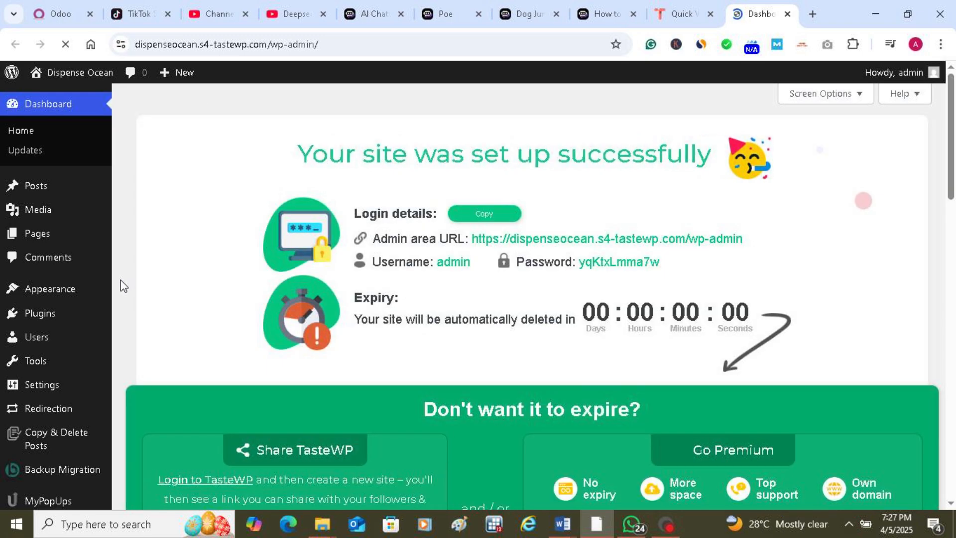
Add a new WordPress page titled "Chatbot", dismissing the block editor welcome guide.
mouse_move(33, 240)
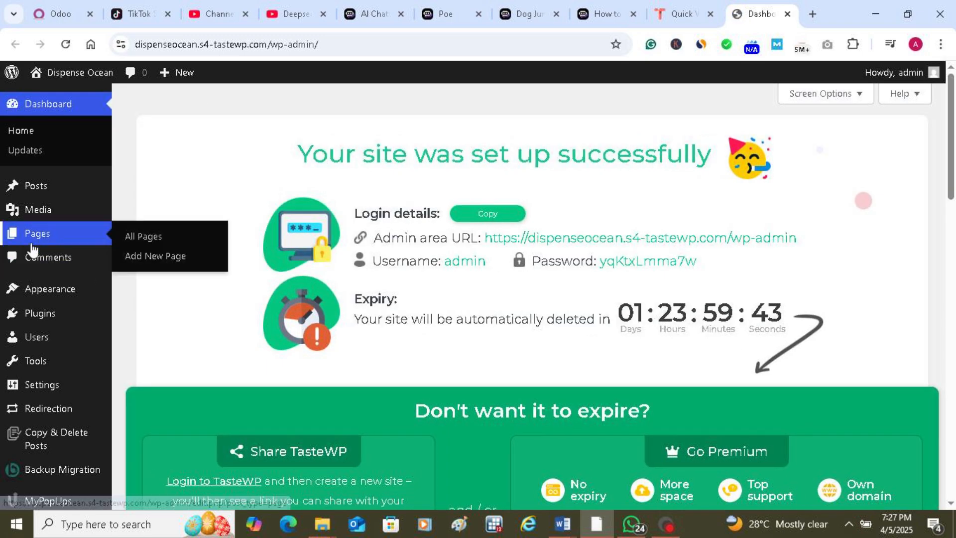
left_click(33, 238)
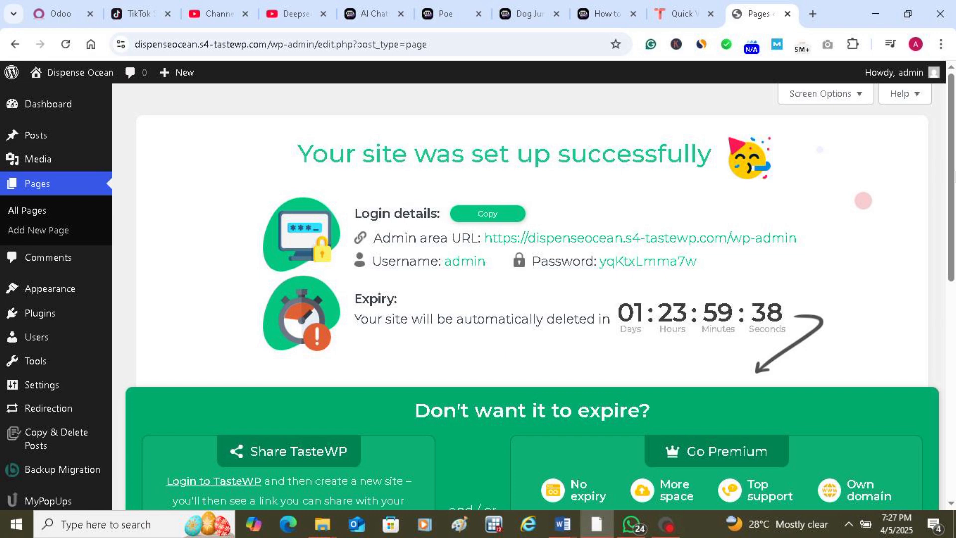
scroll(951, 174, "down", 10)
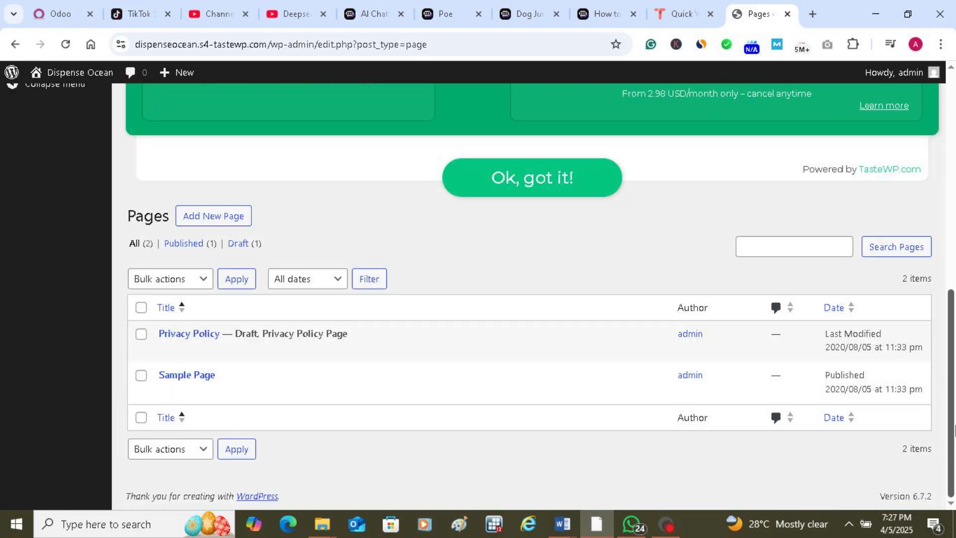
left_click(234, 219)
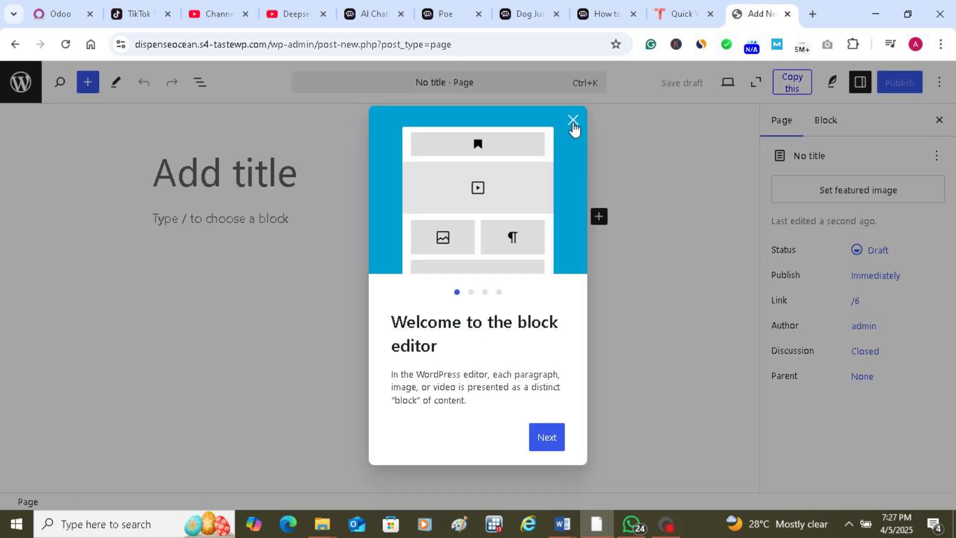
left_click(573, 121)
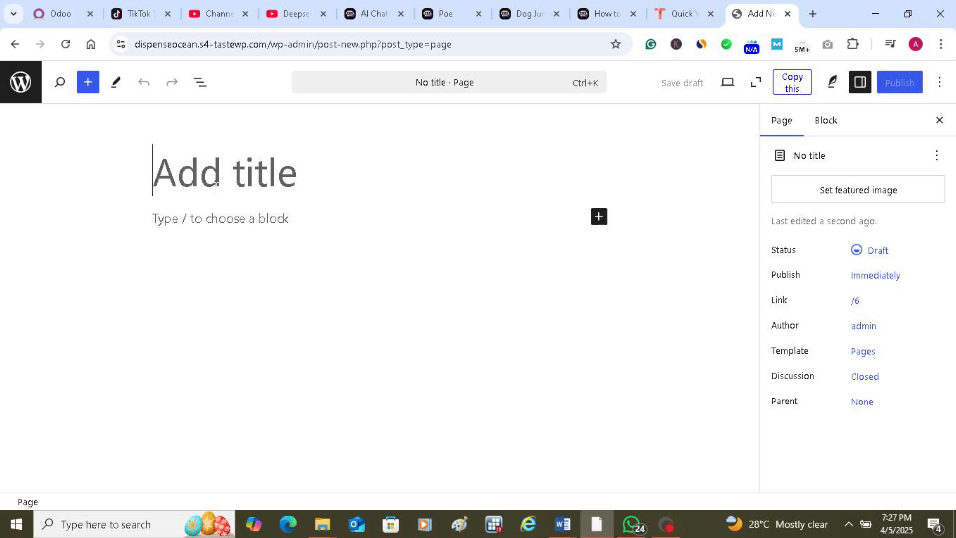
type("Chatbot")
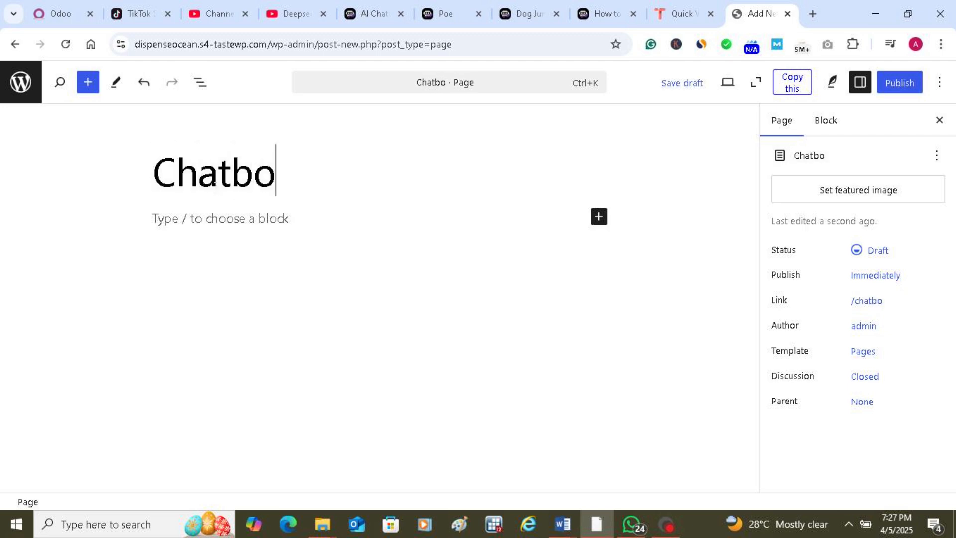
left_click(605, 218)
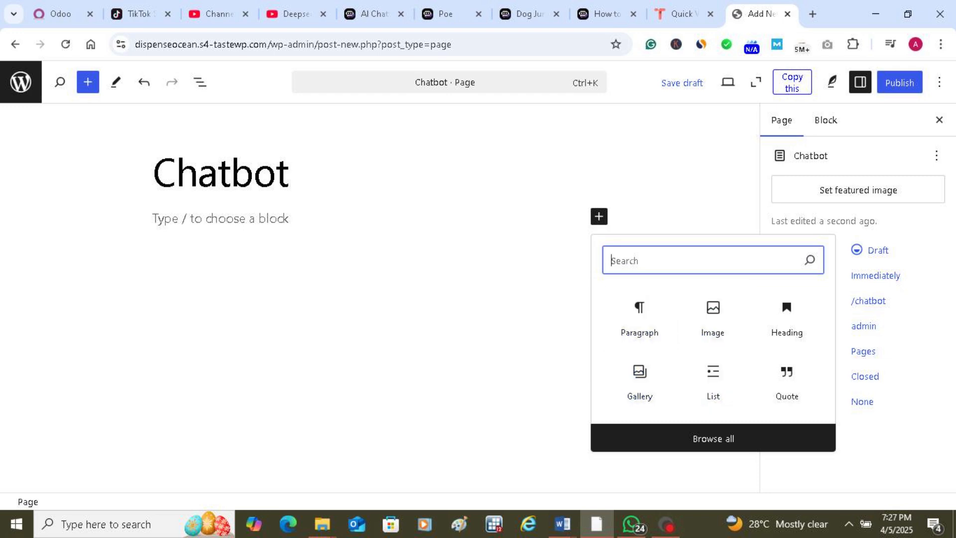
type("ht")
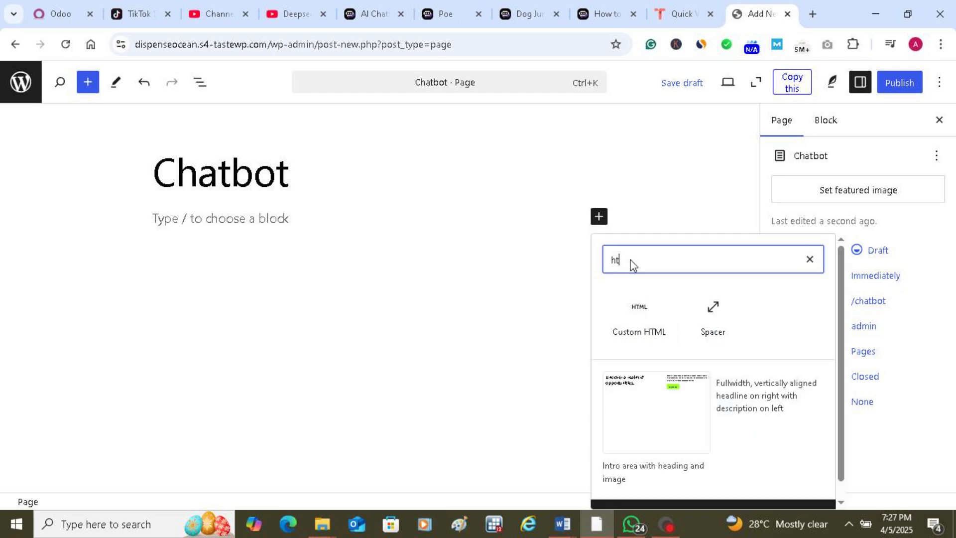
left_click(646, 327)
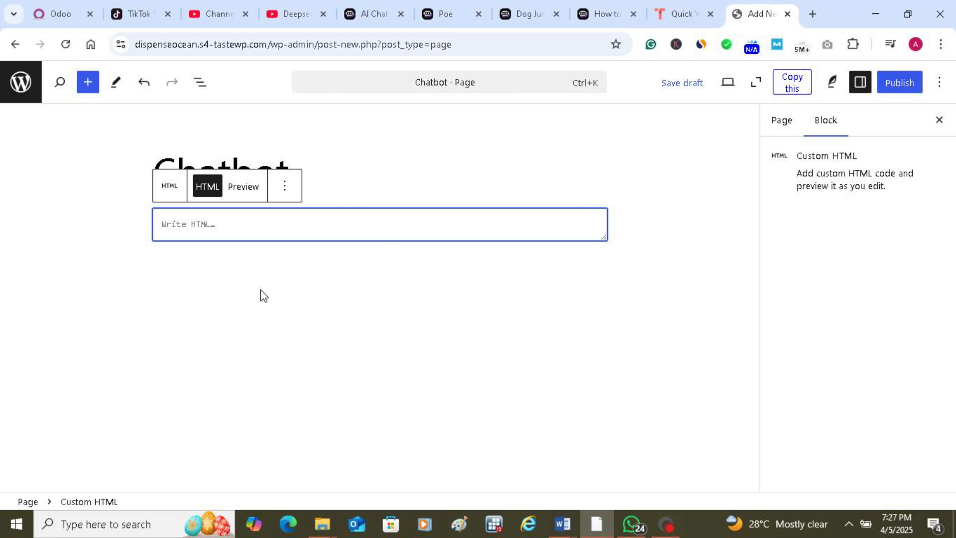
type("https://poe.com/dogstrainerbot")
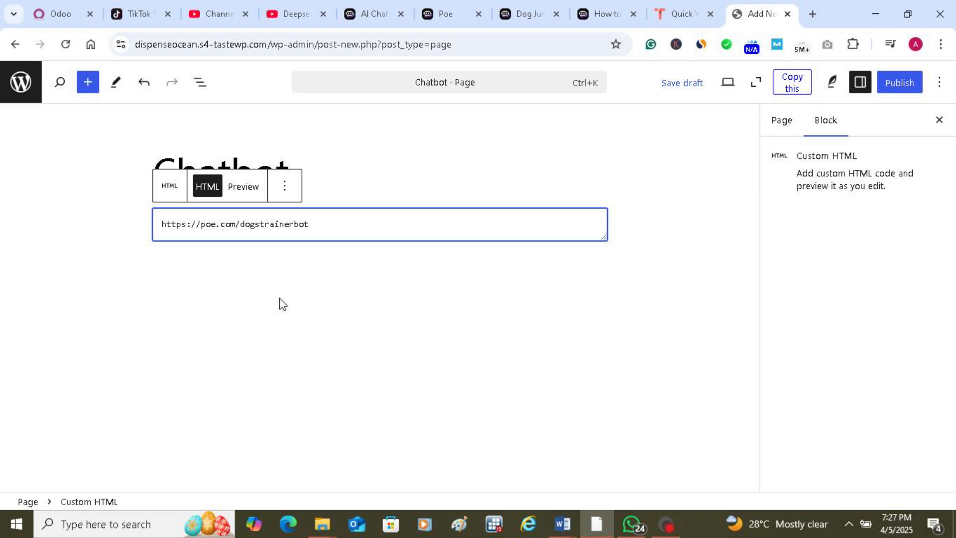
key("Return")
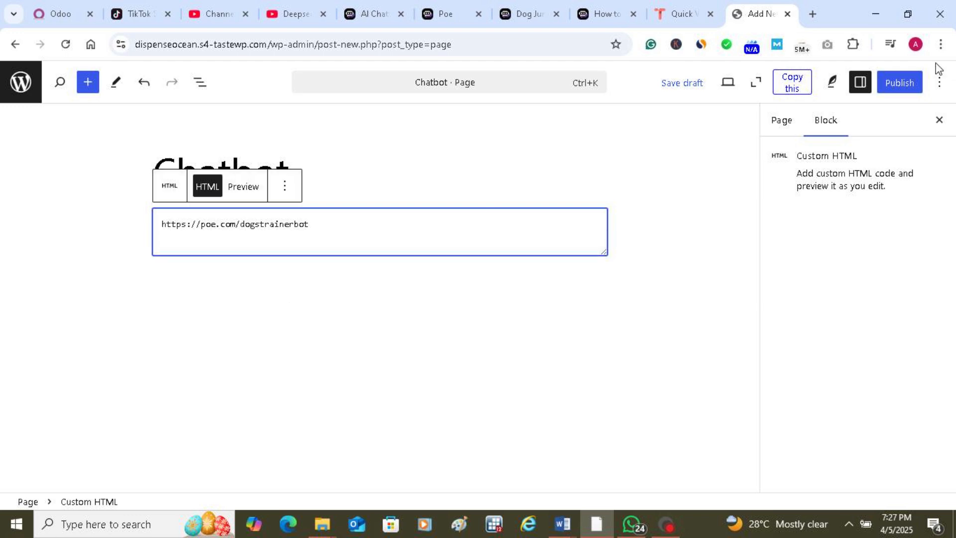
Publish the Chatbot page with public visibility and view it live on the site.
left_click(899, 82)
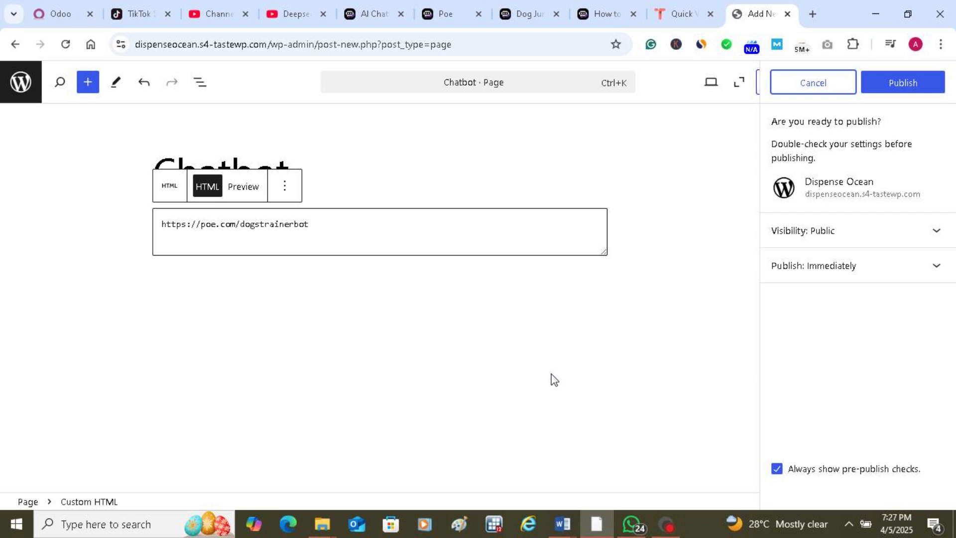
left_click(889, 85)
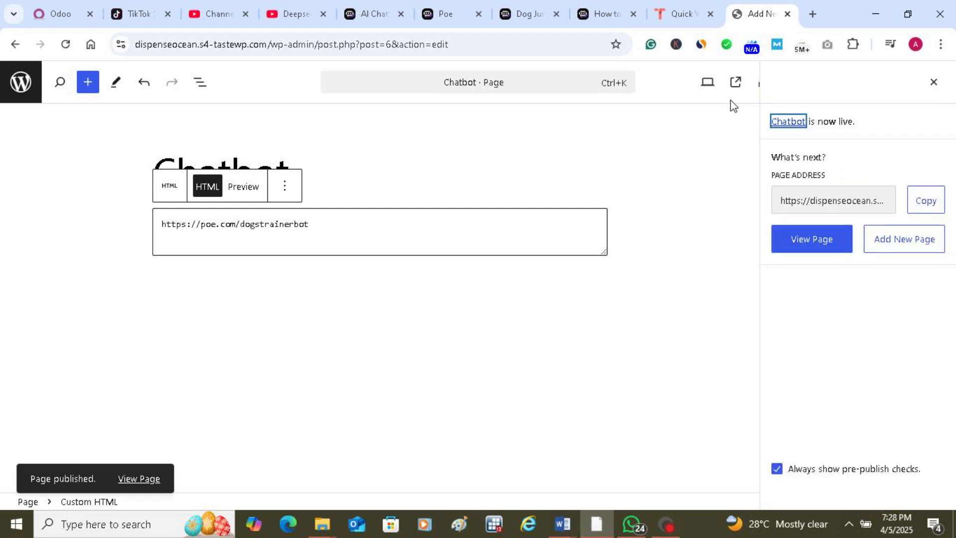
left_click(735, 82)
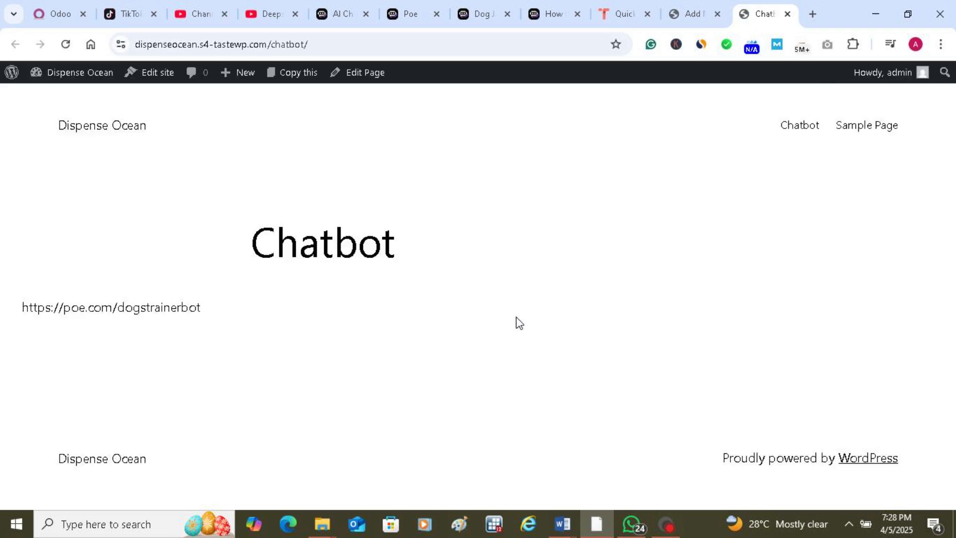
Reopen the Chatbot page for editing and delete its Custom HTML block.
left_click(355, 74)
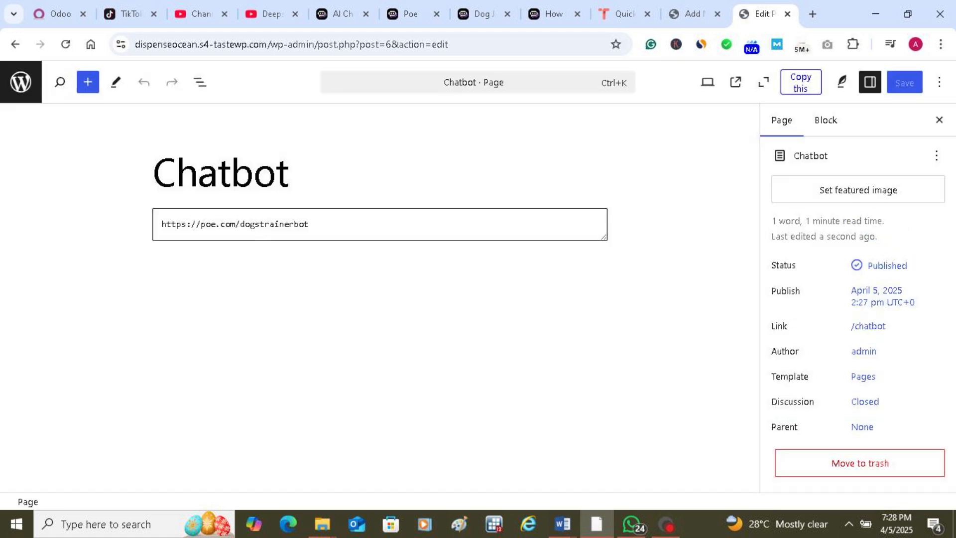
left_click(343, 229)
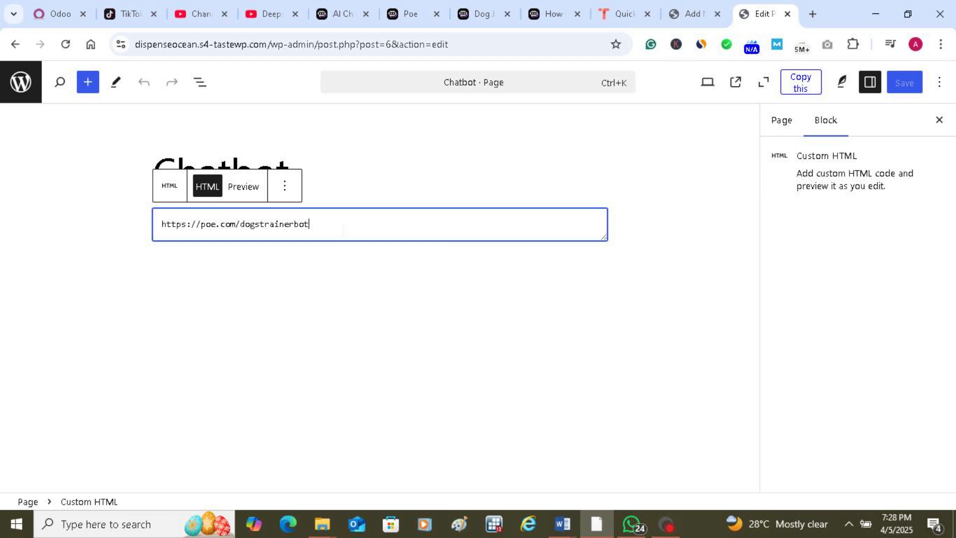
left_click(286, 188)
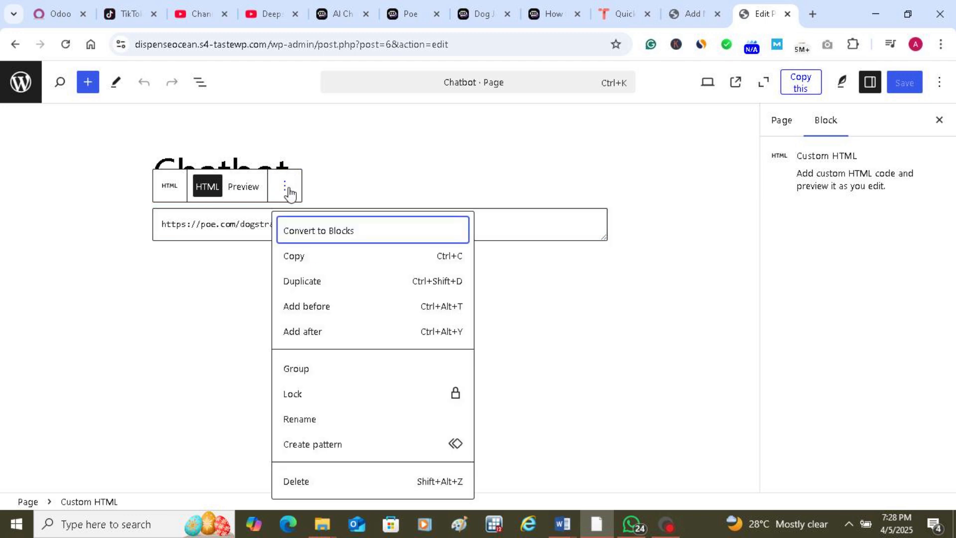
left_click(313, 482)
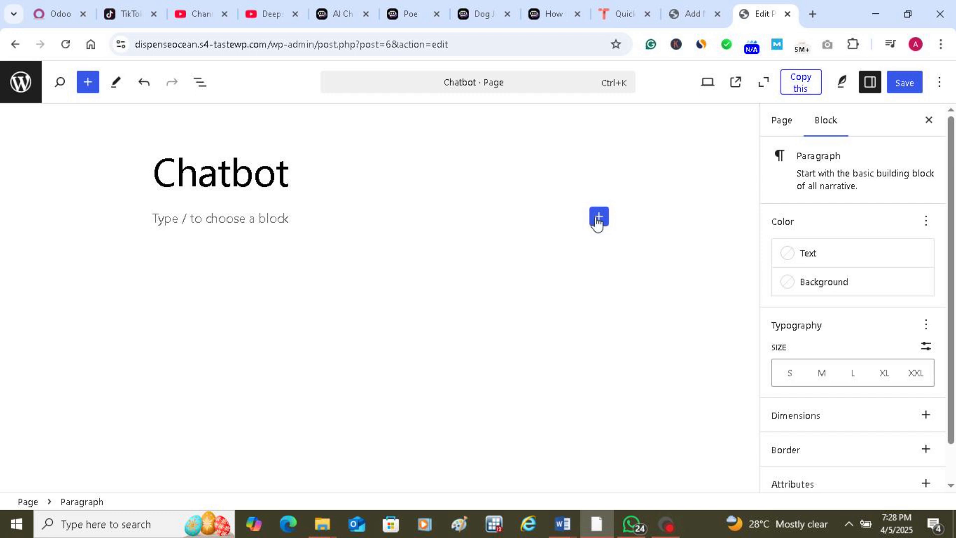
Insert a Buttons block beneath the page title and label the button "Chatbot".
left_click(598, 218)
type("bu")
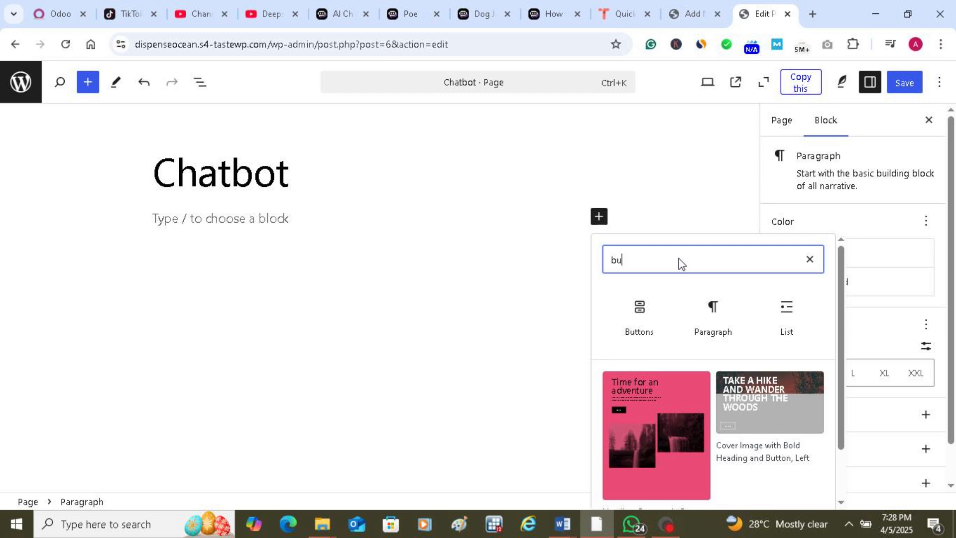
left_click(643, 309)
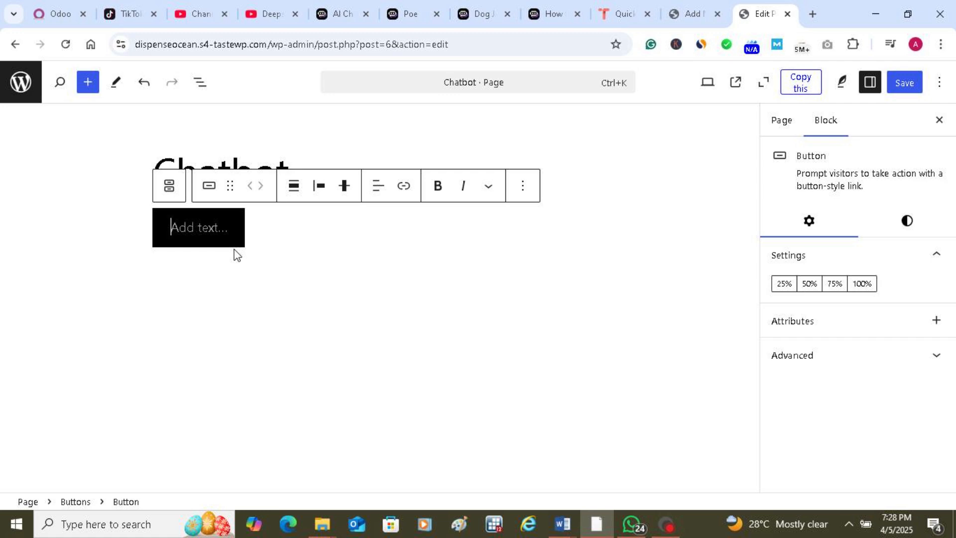
type("Chatb")
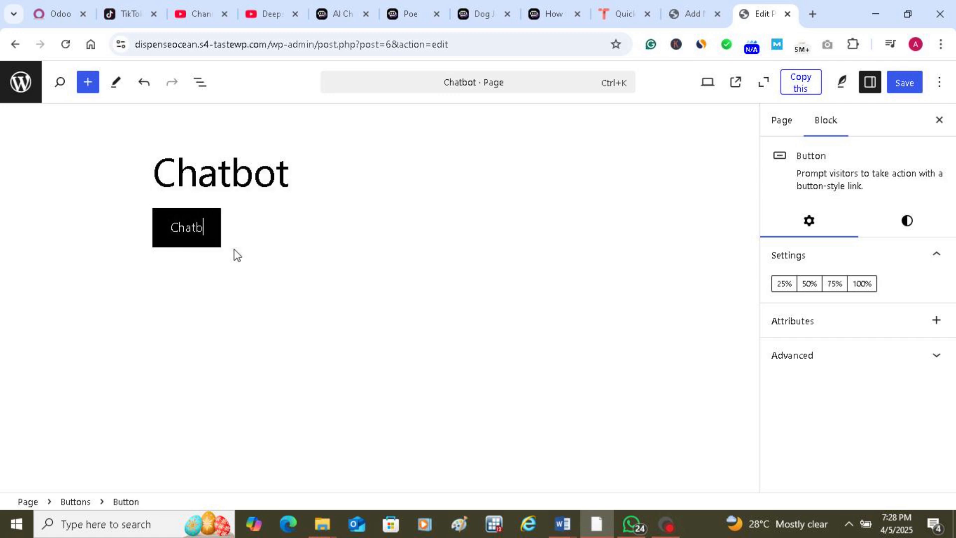
type("ot")
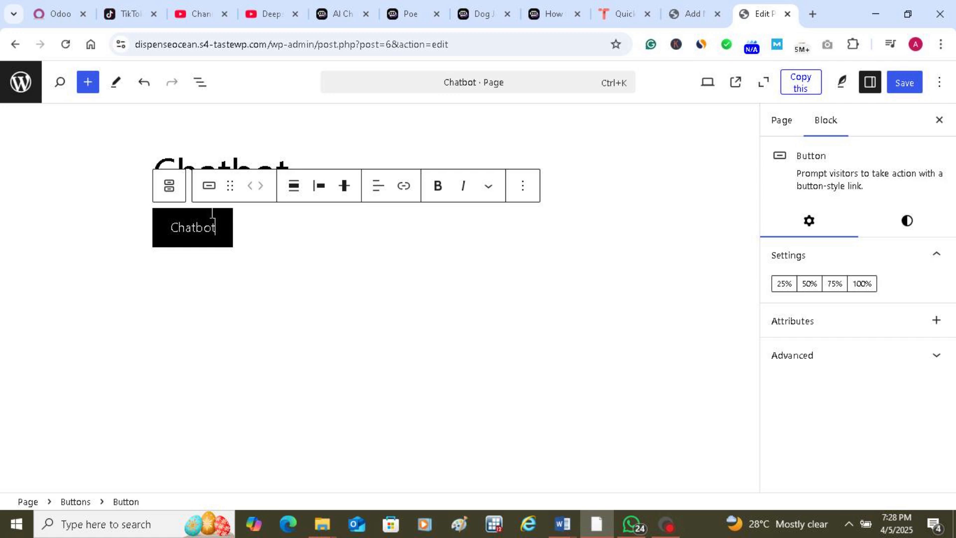
left_click(406, 189)
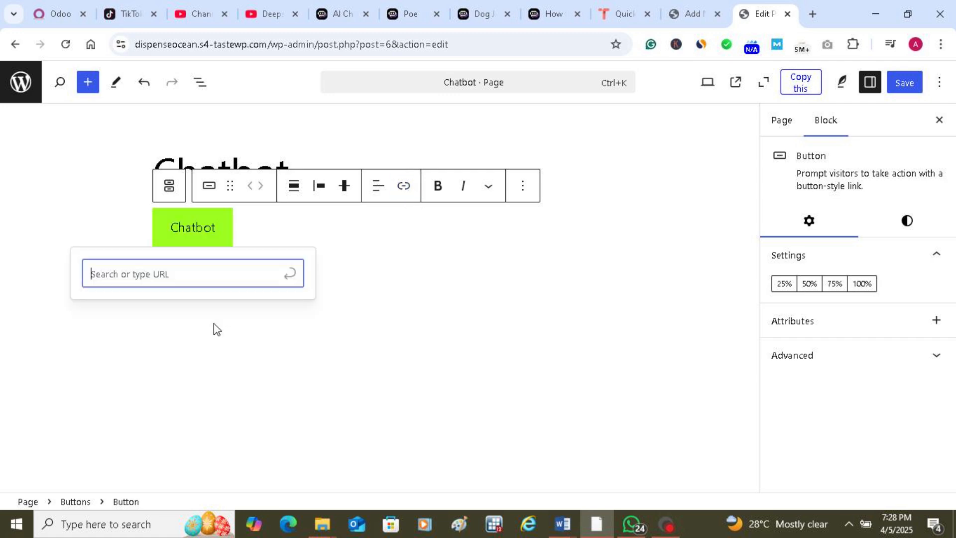
type("https://poe.com/dogstrainerbot")
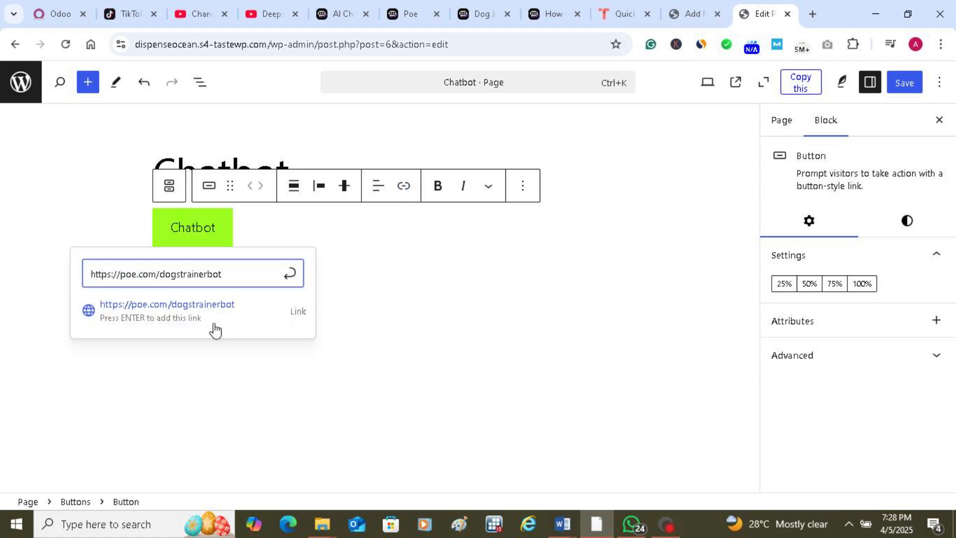
left_click(297, 278)
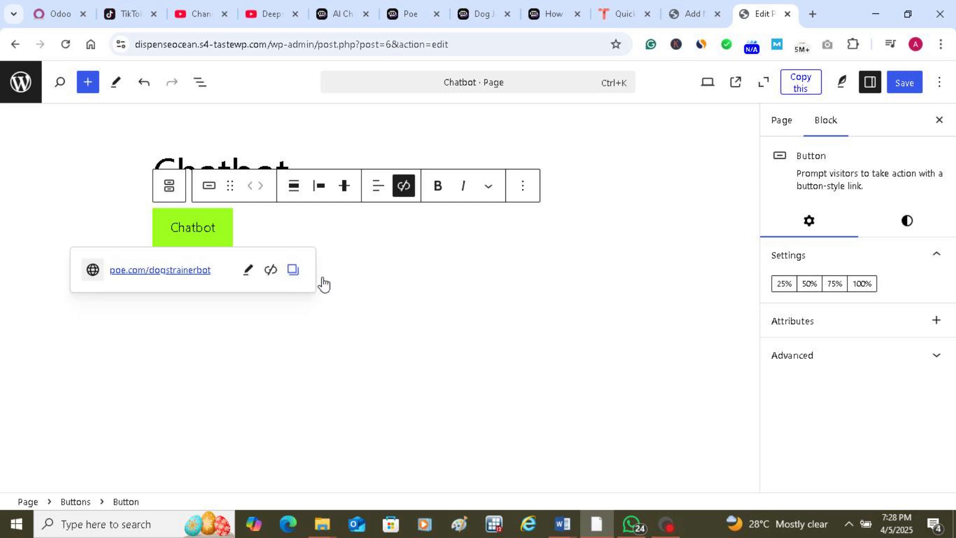
left_click(347, 317)
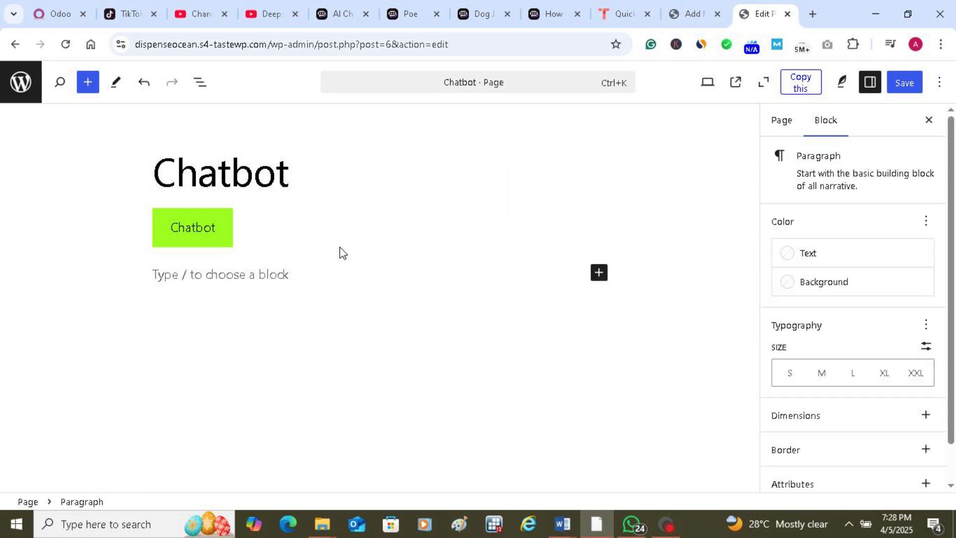
Save the page changes and test the Chatbot button on the live page.
left_click(904, 88)
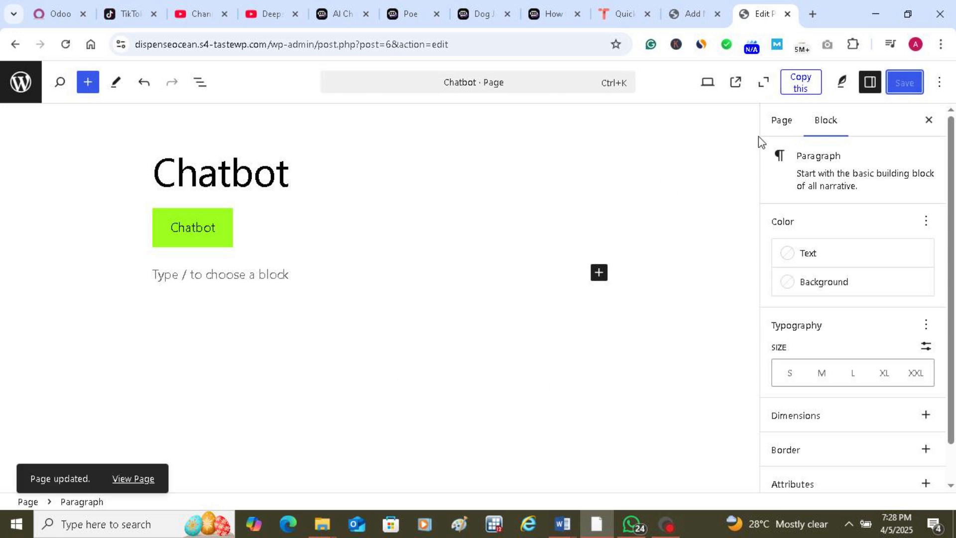
left_click(736, 83)
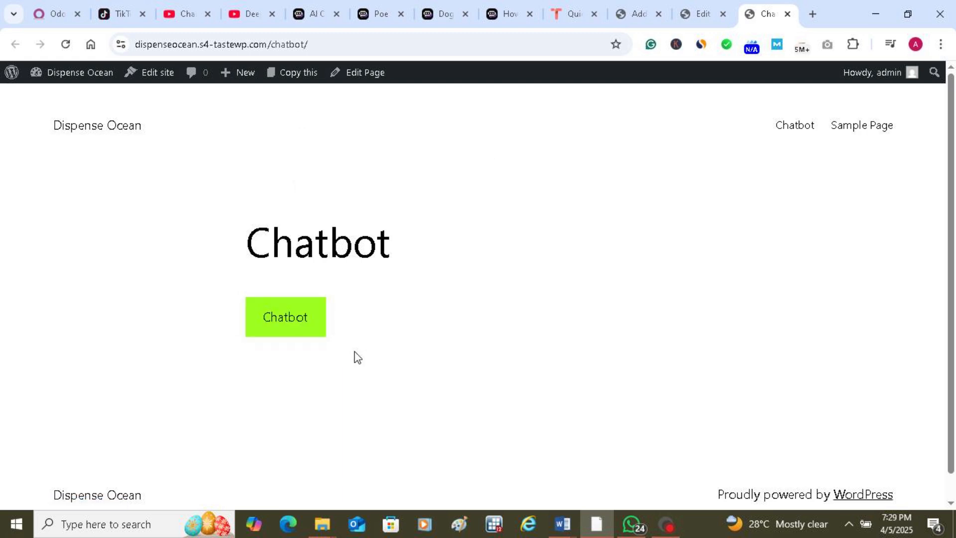
left_click(309, 324)
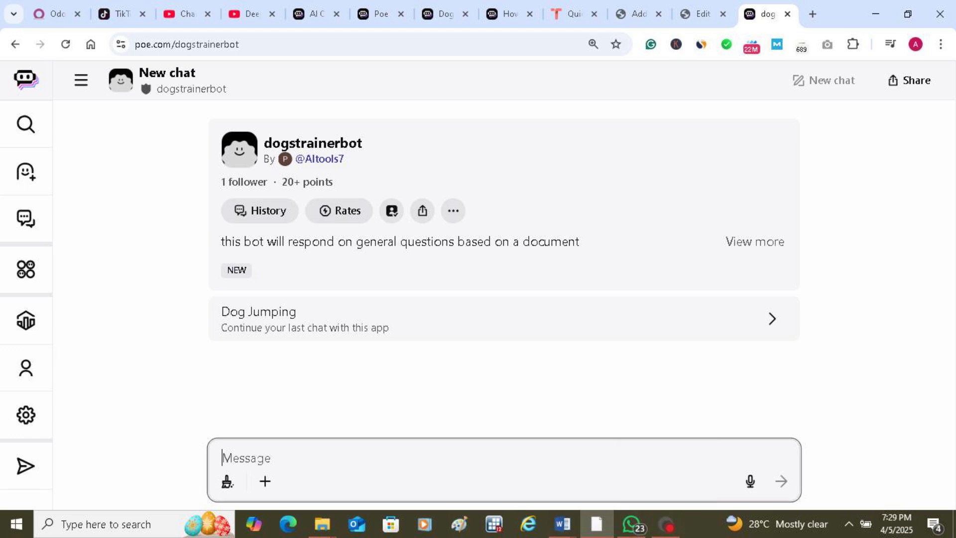
Ask dogstrainerbot "hi can you guid me about dogs" in the new chat.
type("hi")
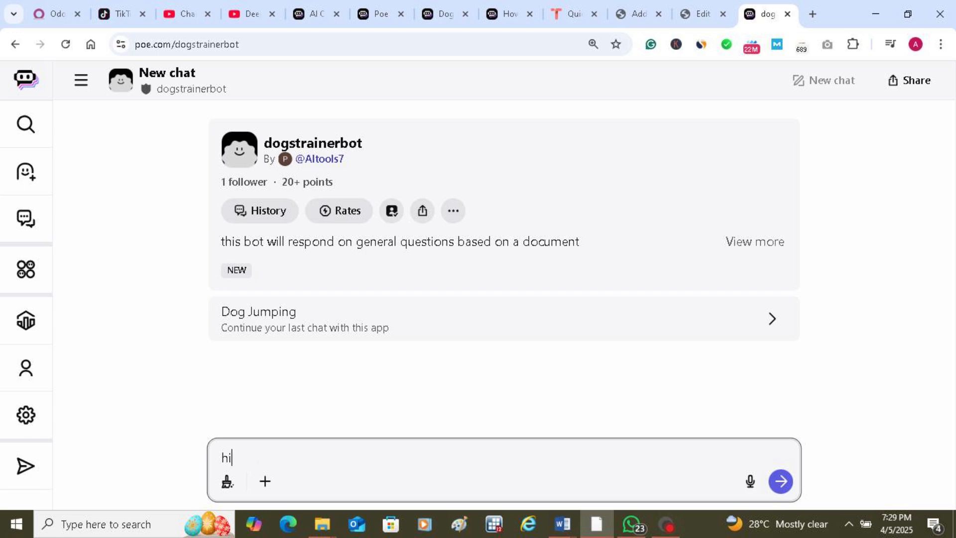
type(" can you guid me")
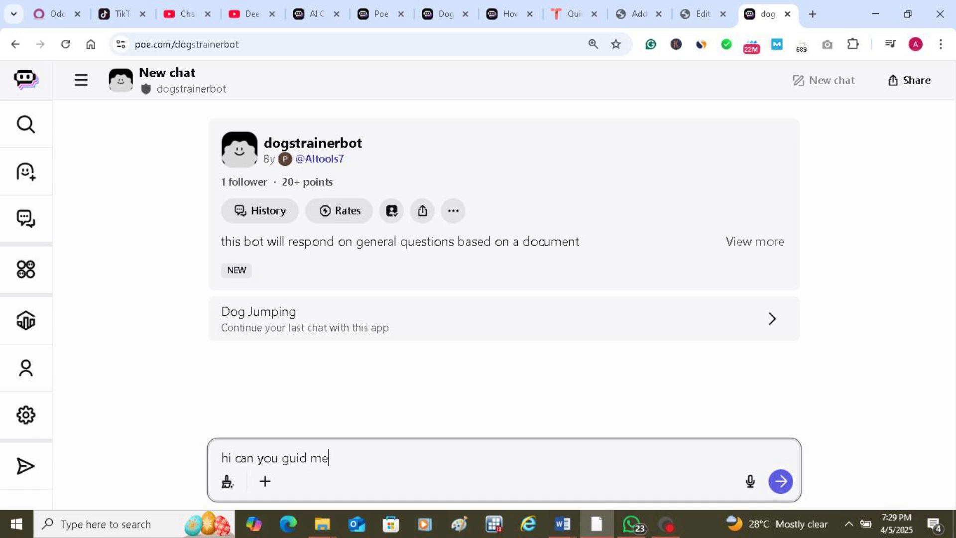
type(" about dogs")
key("Return")
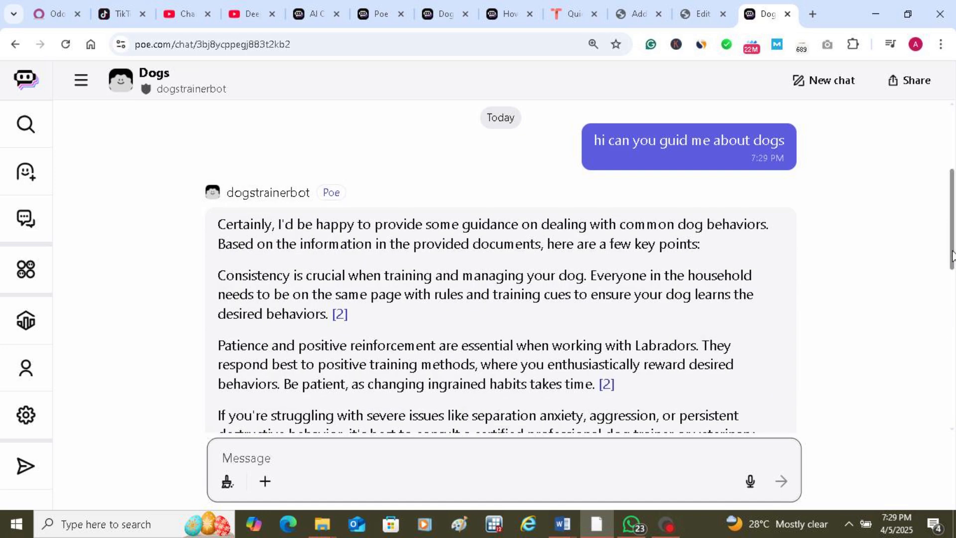
Read through the bot's answer about dogs and check its cited document sources, closing the source list when done.
left_click_drag(952, 257, 952, 385)
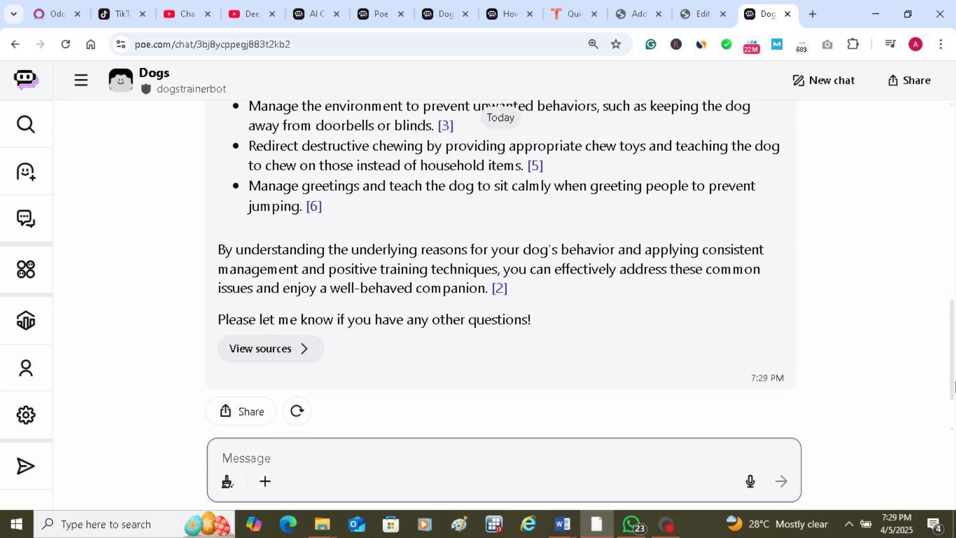
left_click(268, 360)
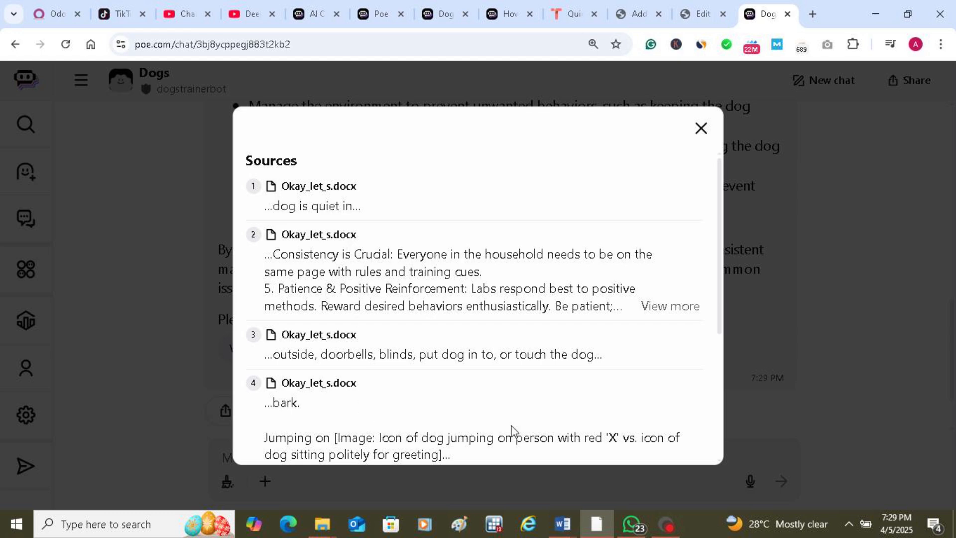
left_click(702, 127)
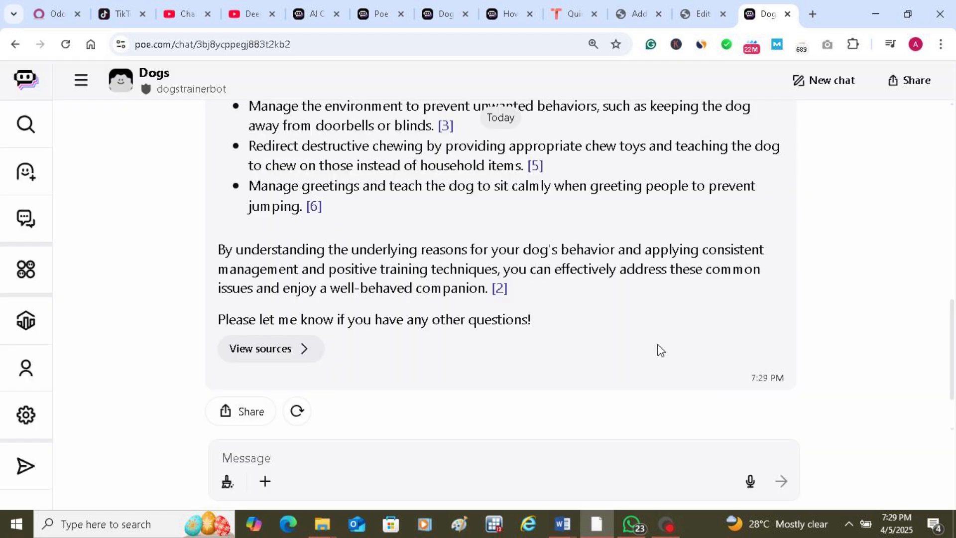
left_click(666, 524)
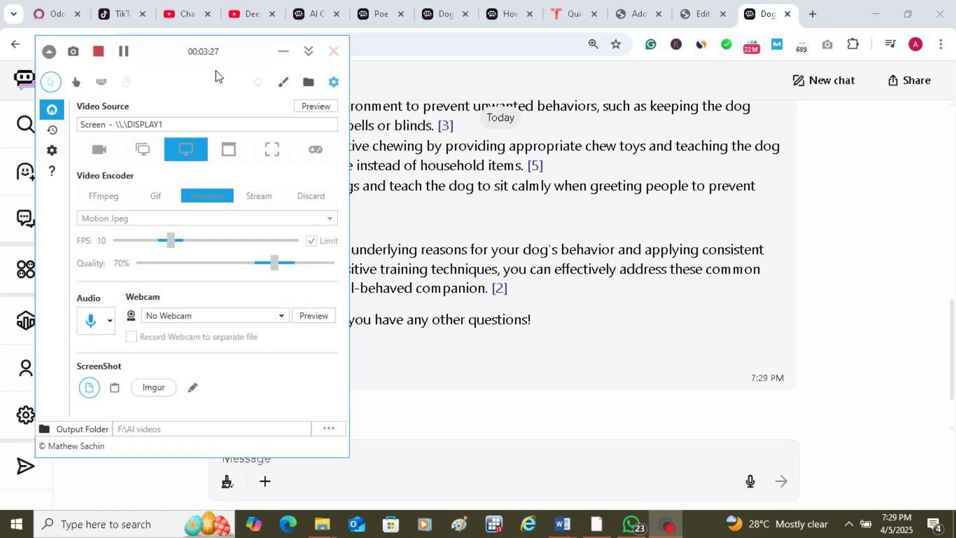